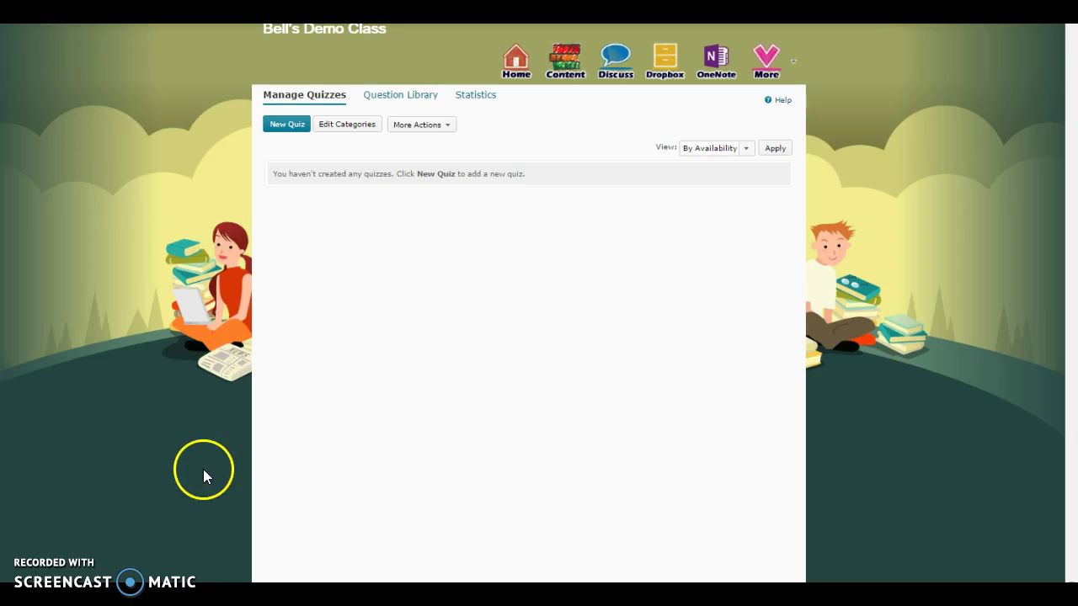
Start ExamView Test Generator and create a new test from scratch titled "wertt34brvewv"
key("super")
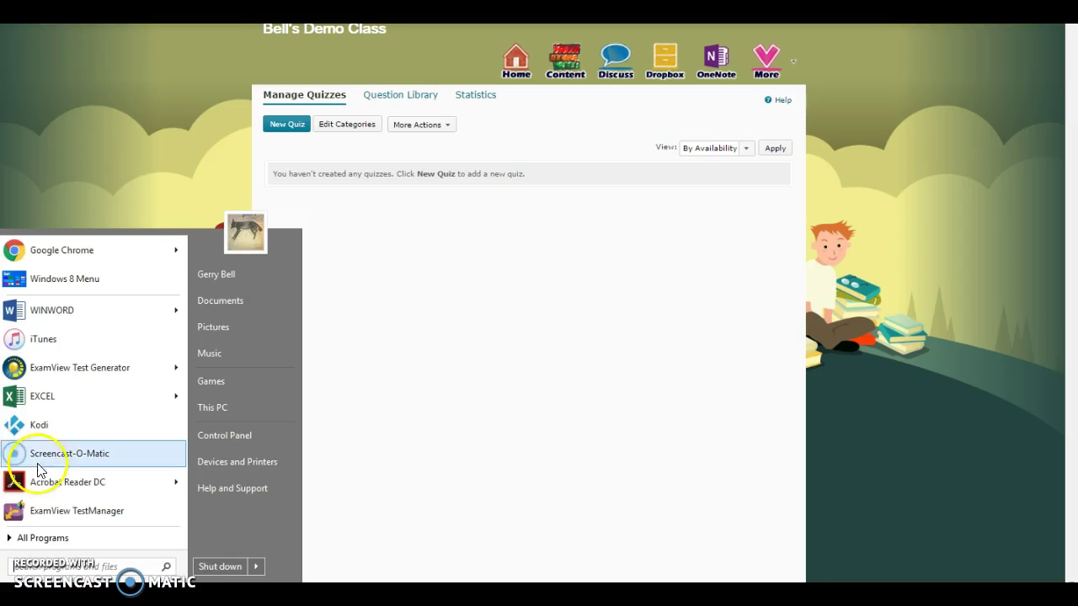
left_click(64, 372)
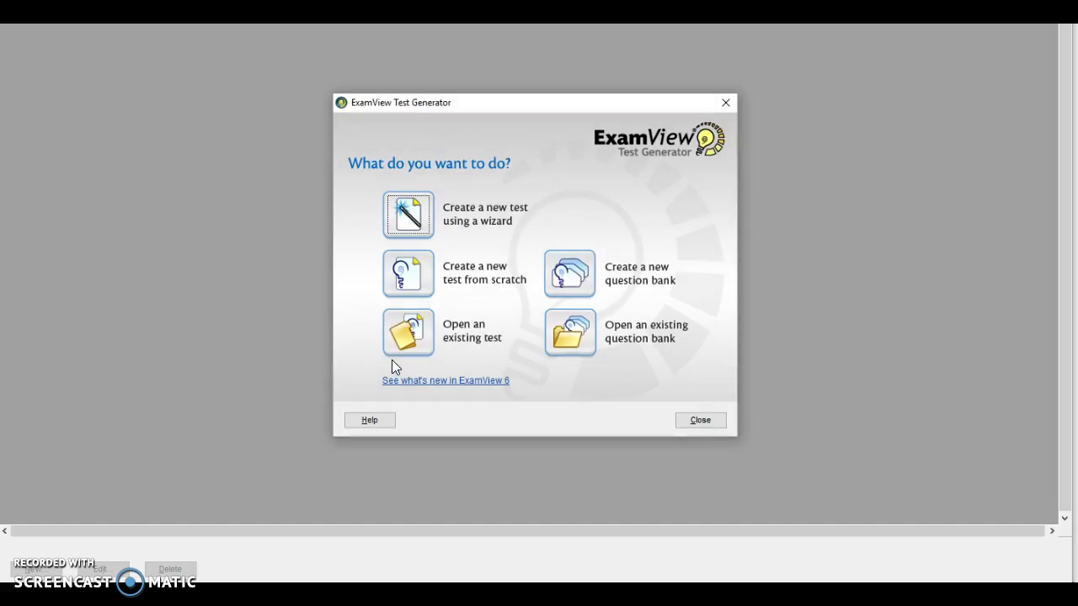
left_click(422, 280)
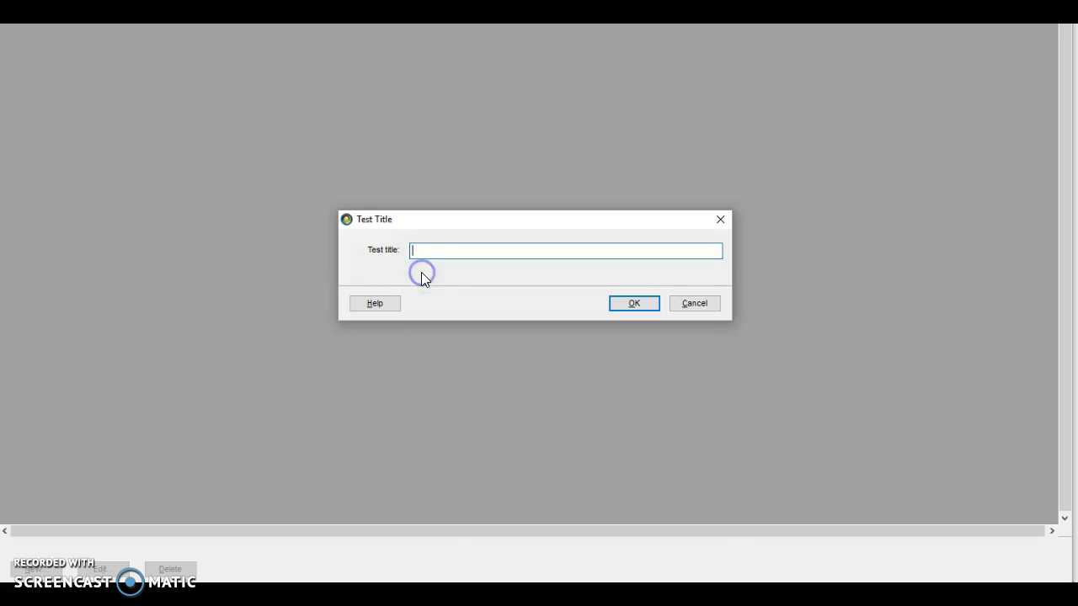
type("wertt34brvewv")
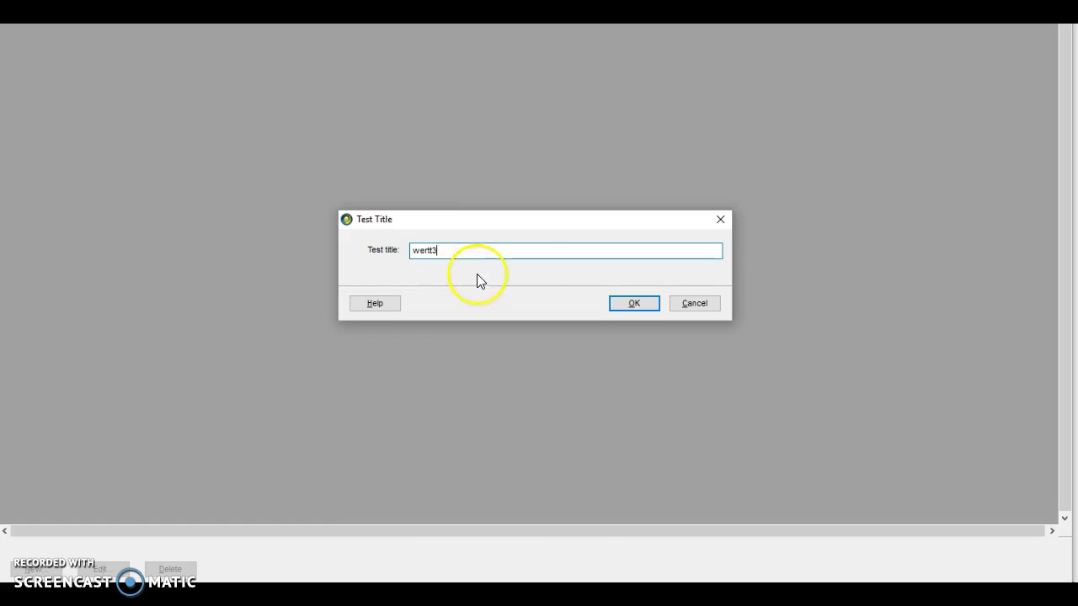
left_click(626, 305)
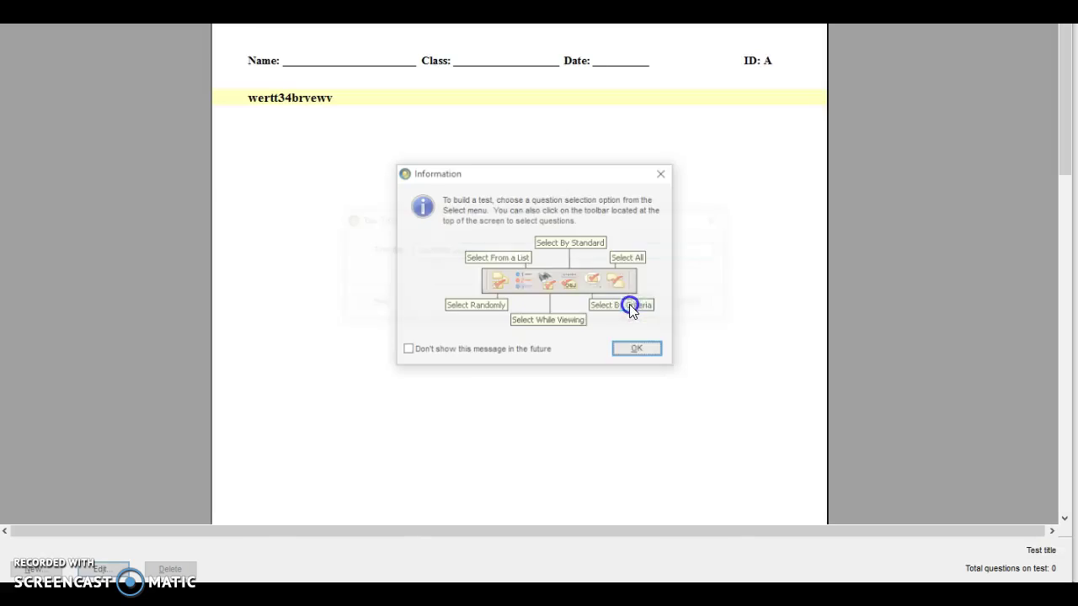
left_click(637, 349)
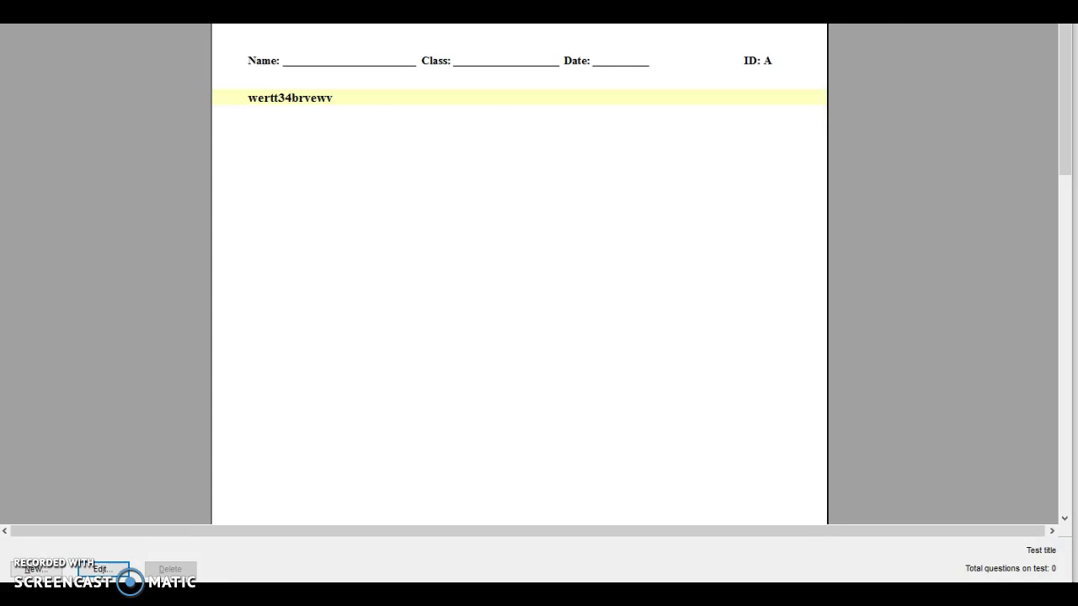
Start selecting questions by criteria from the Chapter 2: Understanding Ecosystems bank in the NEL Science Connections 9 Test Banks folder
left_click(495, 50)
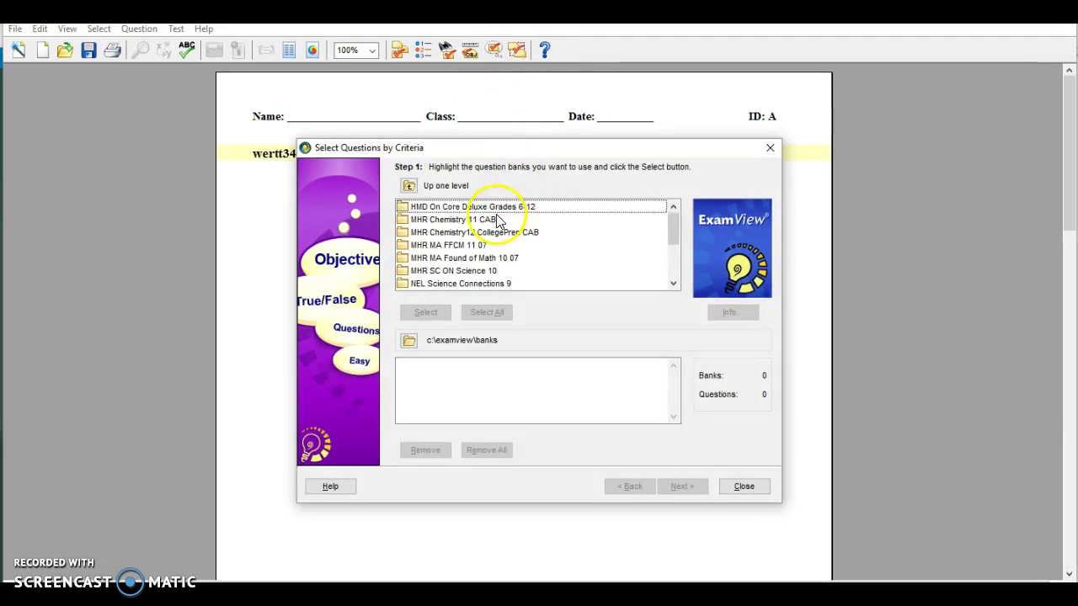
left_click(505, 283)
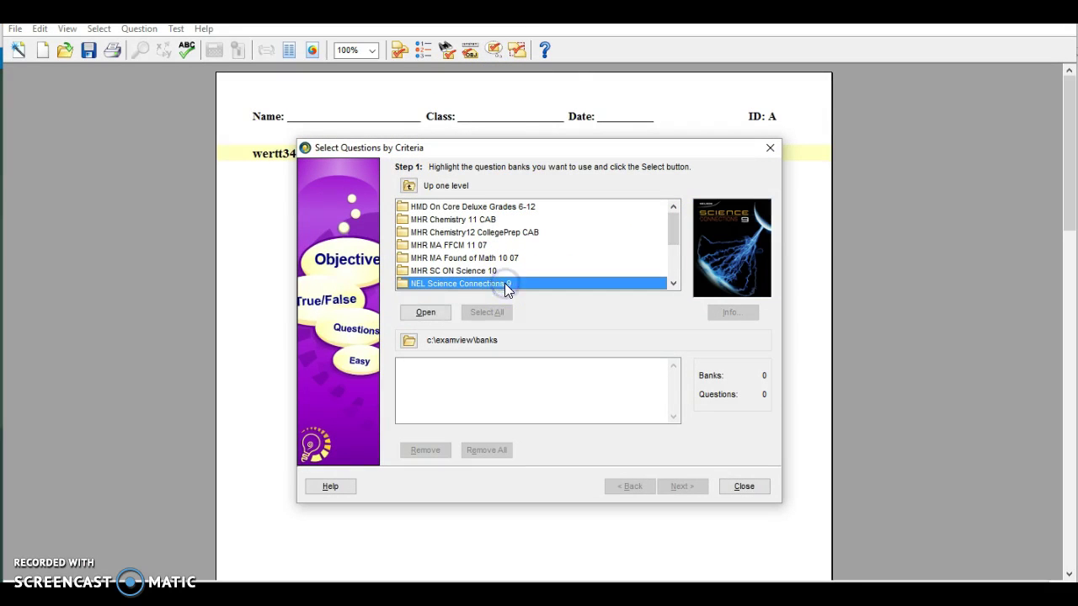
left_click(426, 312)
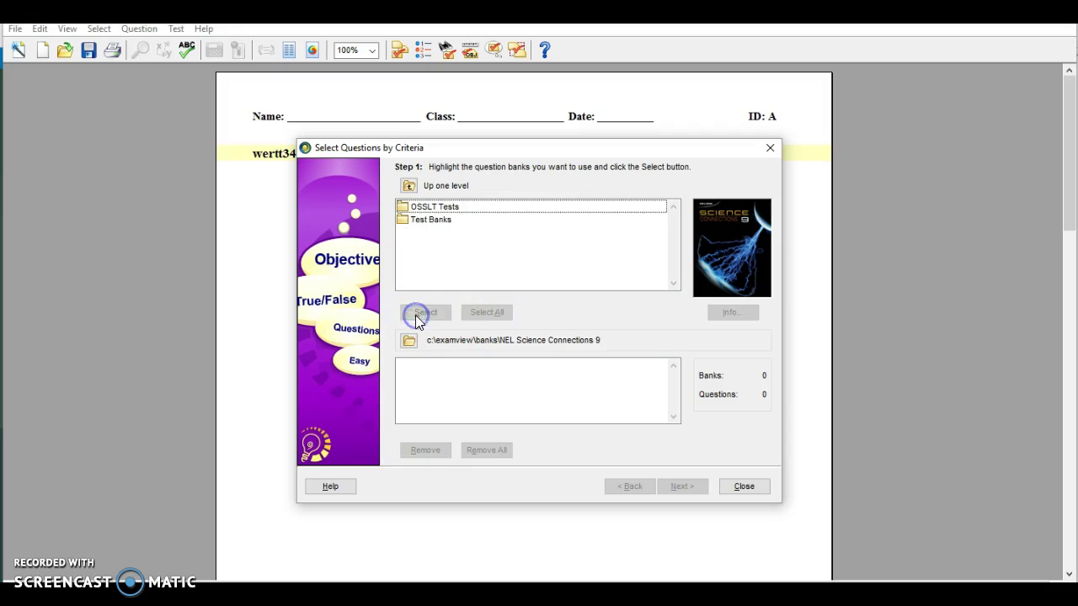
double_click(436, 220)
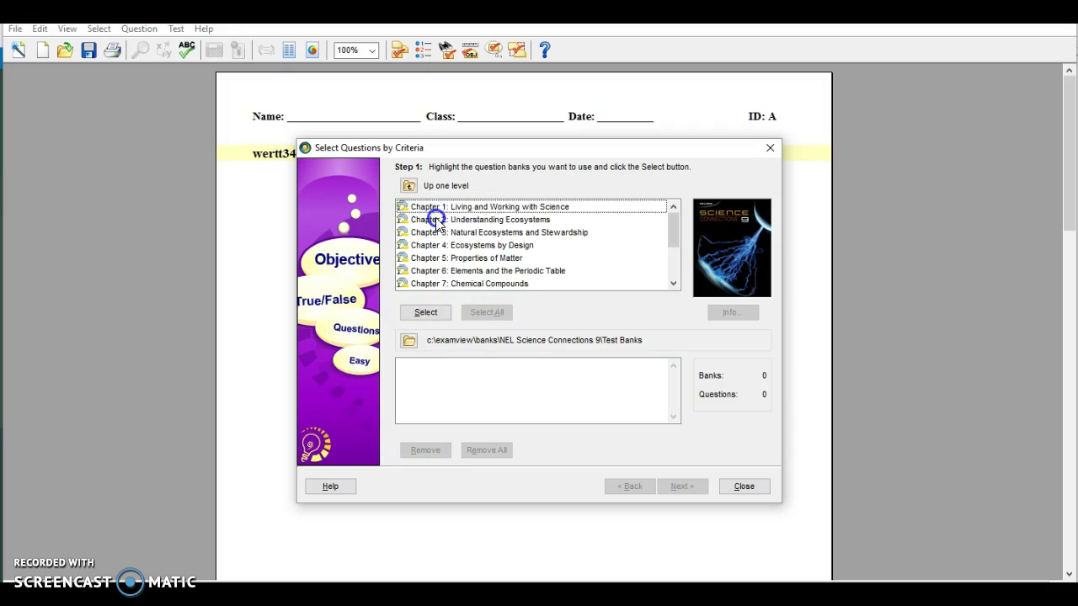
double_click(487, 221)
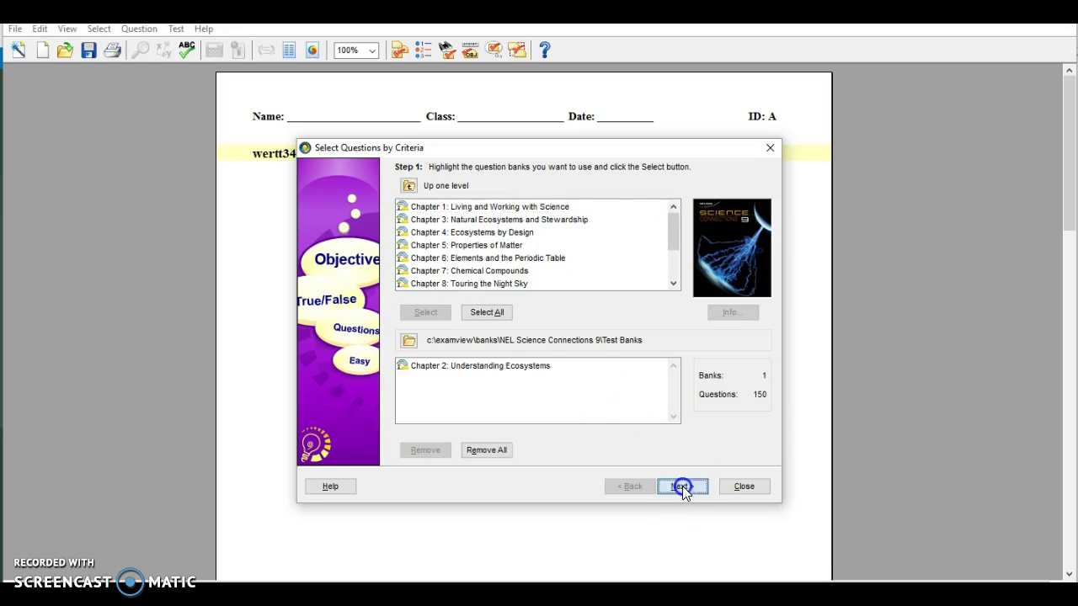
left_click(682, 486)
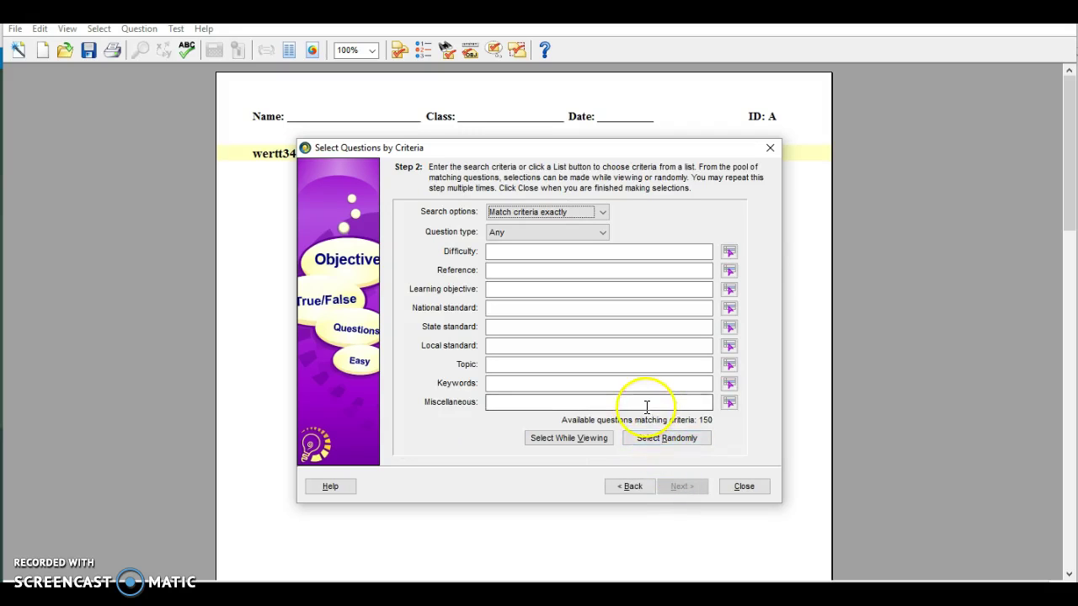
Select the whole Matching section while viewing the chapter's questions, add it to the test, and close the question selection
left_click(583, 438)
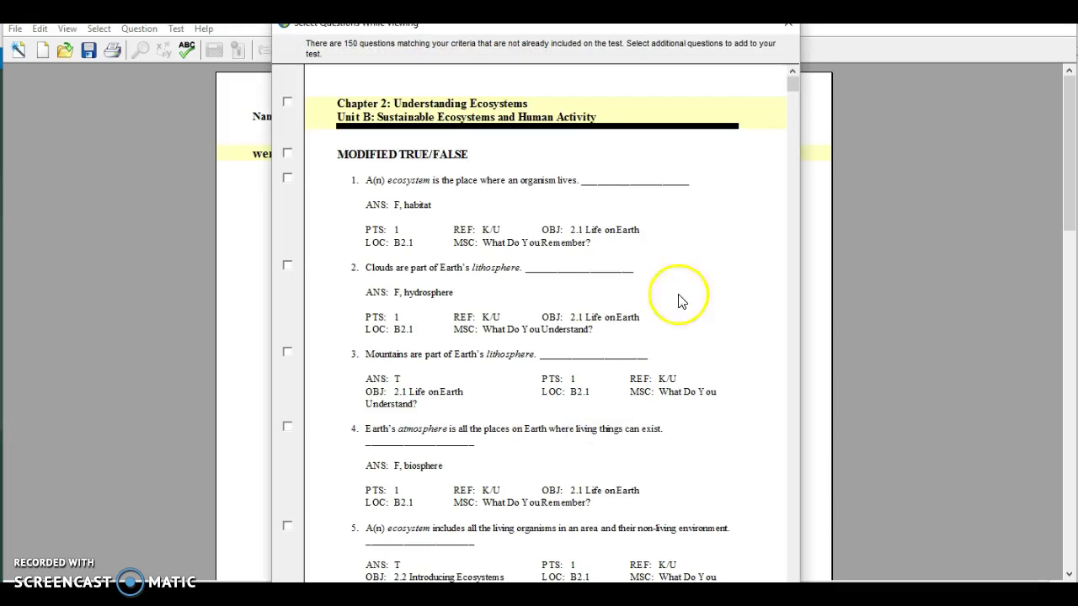
left_click_drag(791, 85, 789, 354)
left_click(288, 226)
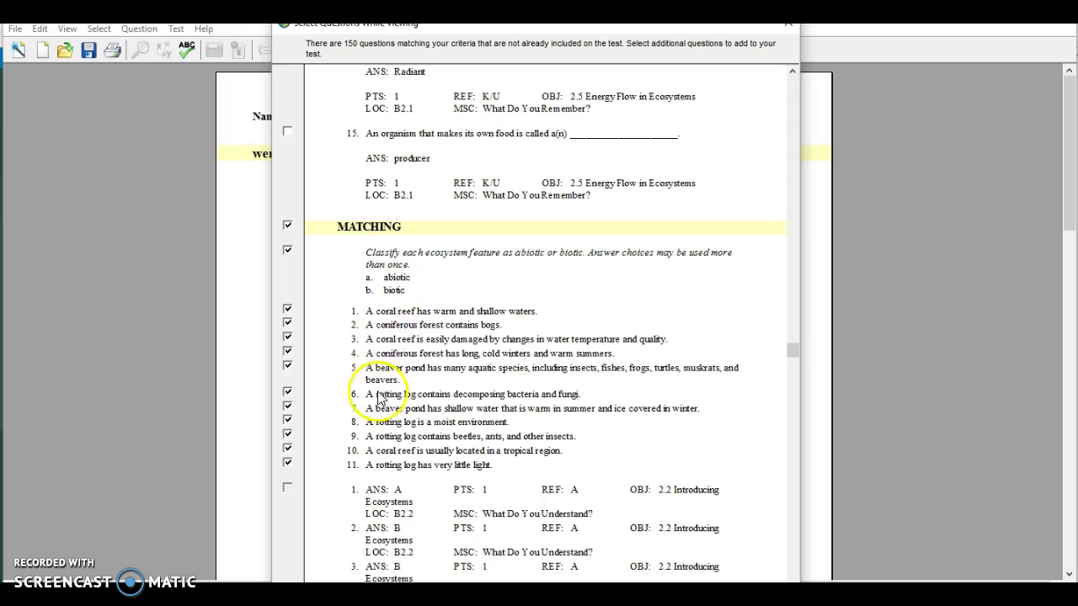
scroll(427, 427, "down", 10)
scroll(424, 426, "down", 5)
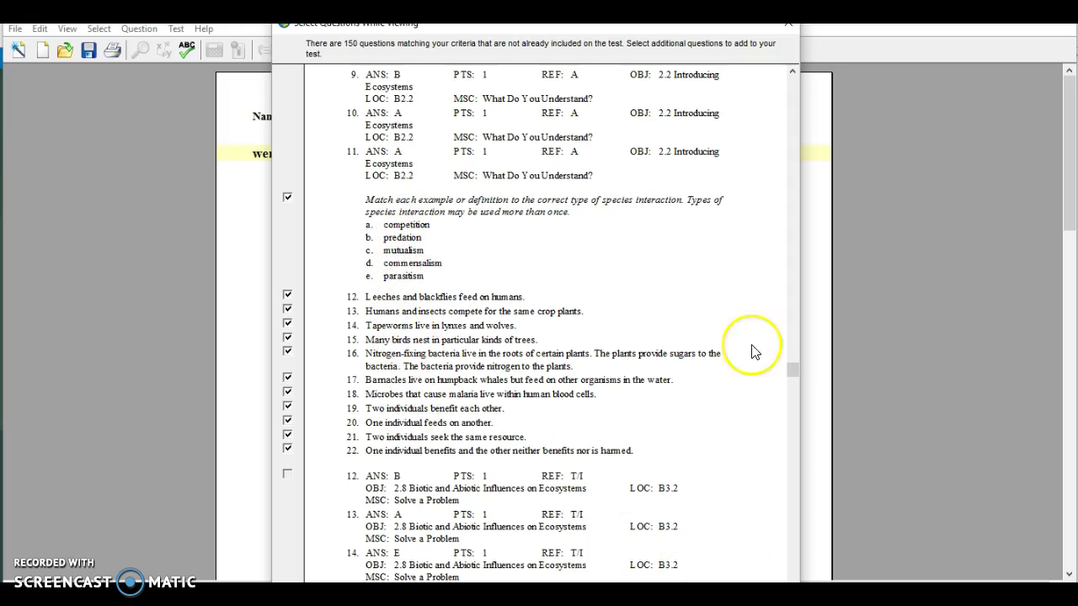
left_click(691, 602)
left_click(745, 486)
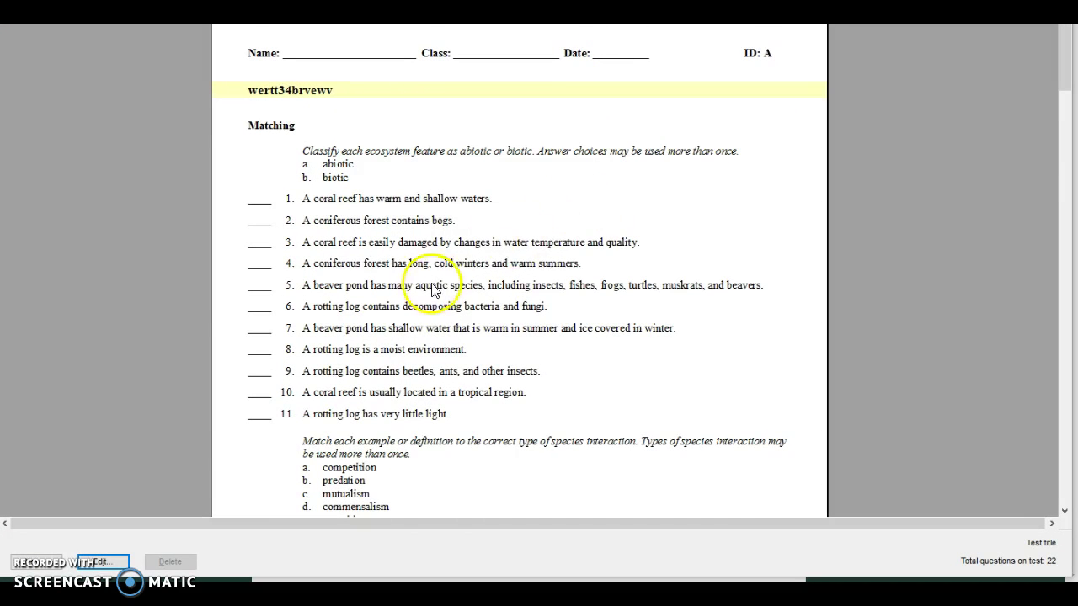
Reduce the species interaction matching group to 5 questions and record the change
scroll(455, 308, "down", 2)
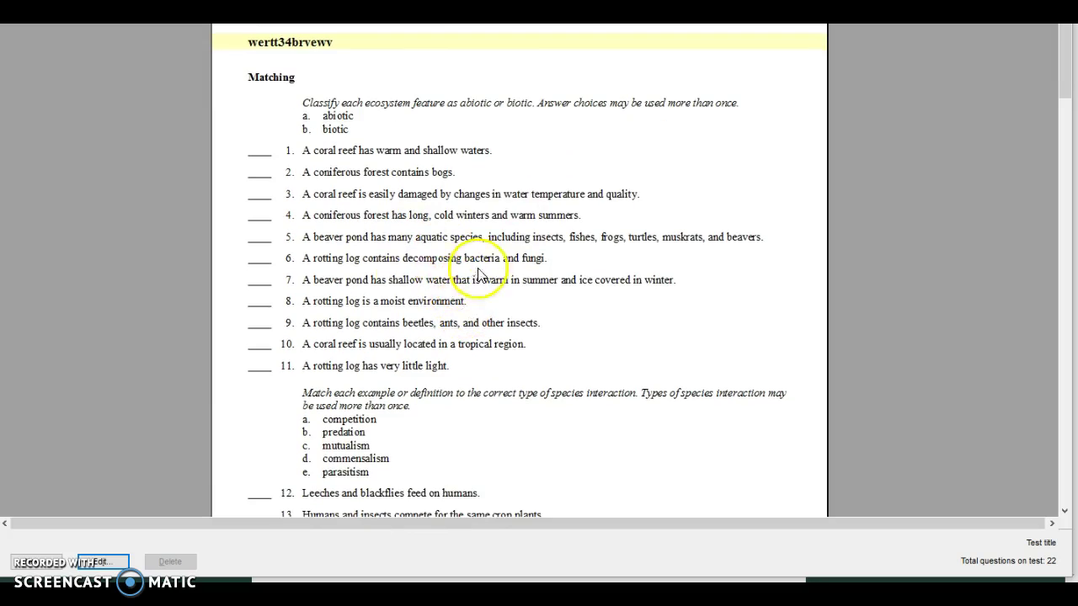
scroll(475, 341, "down", 4)
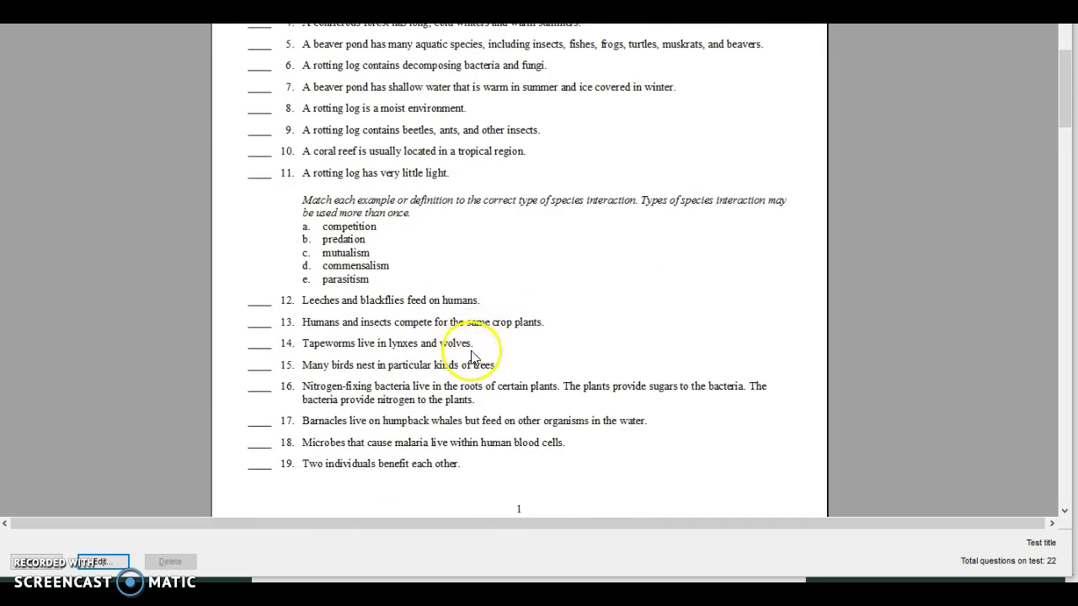
double_click(312, 253)
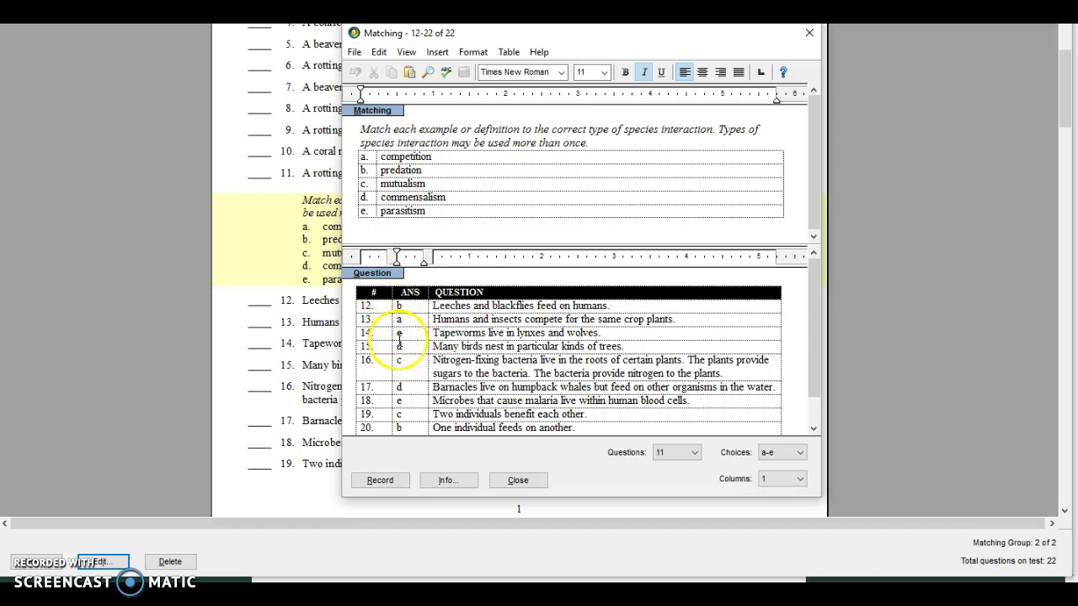
left_click(694, 453)
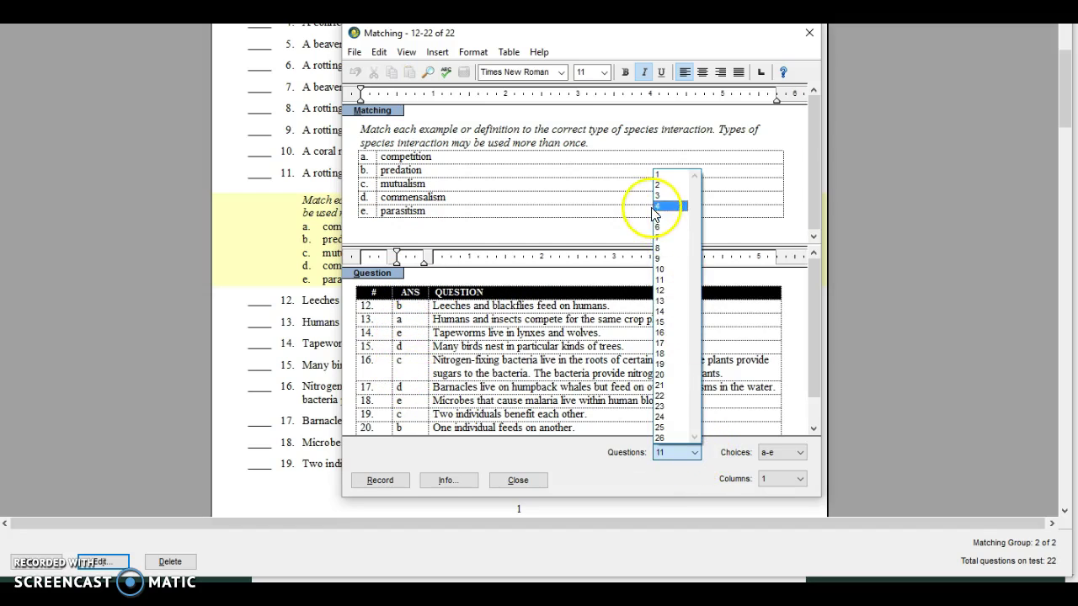
left_click(655, 217)
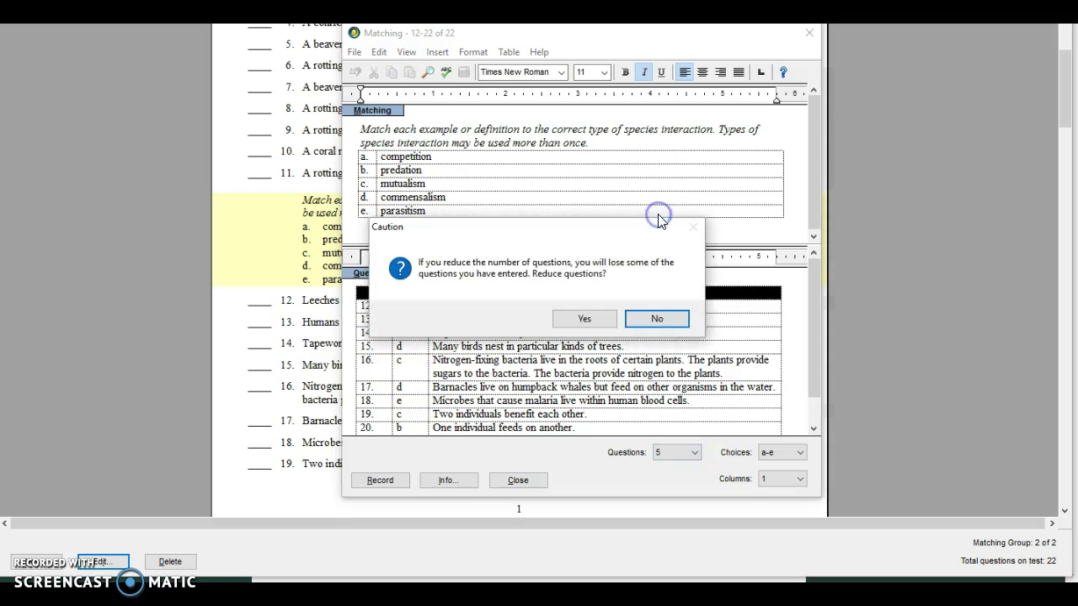
left_click(593, 316)
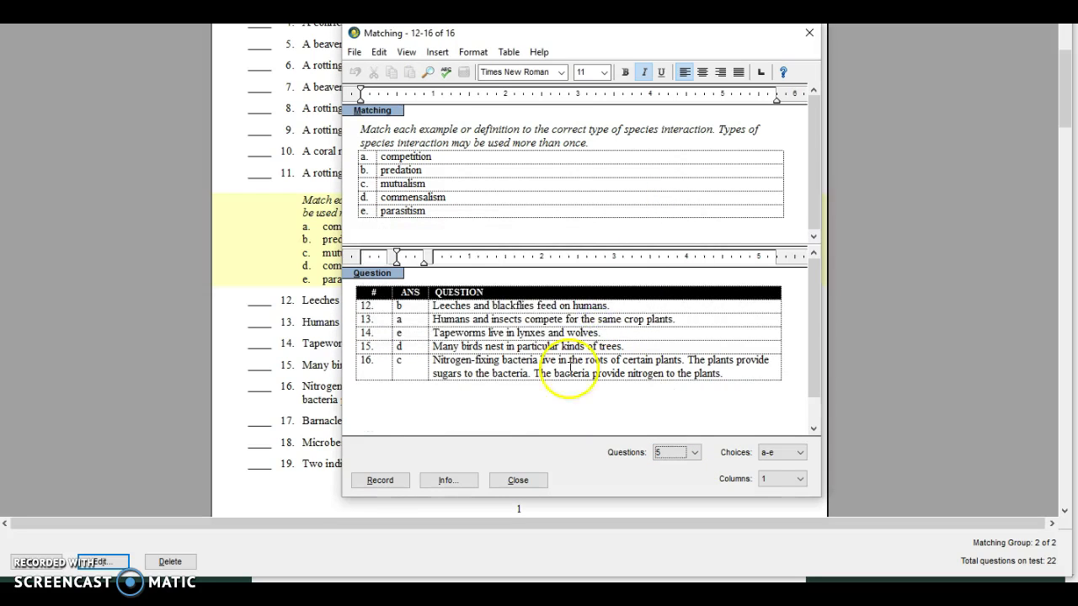
left_click(389, 480)
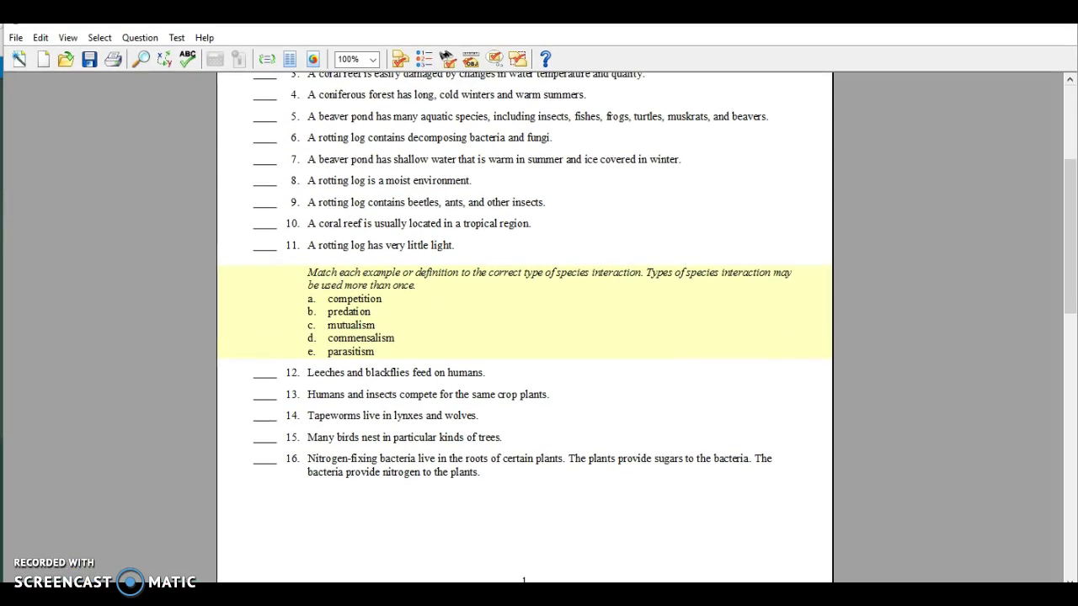
Export the test to the Desktop in Blackboard 7.1+ format as bio1, with bio1 as the image directory name
left_click(16, 36)
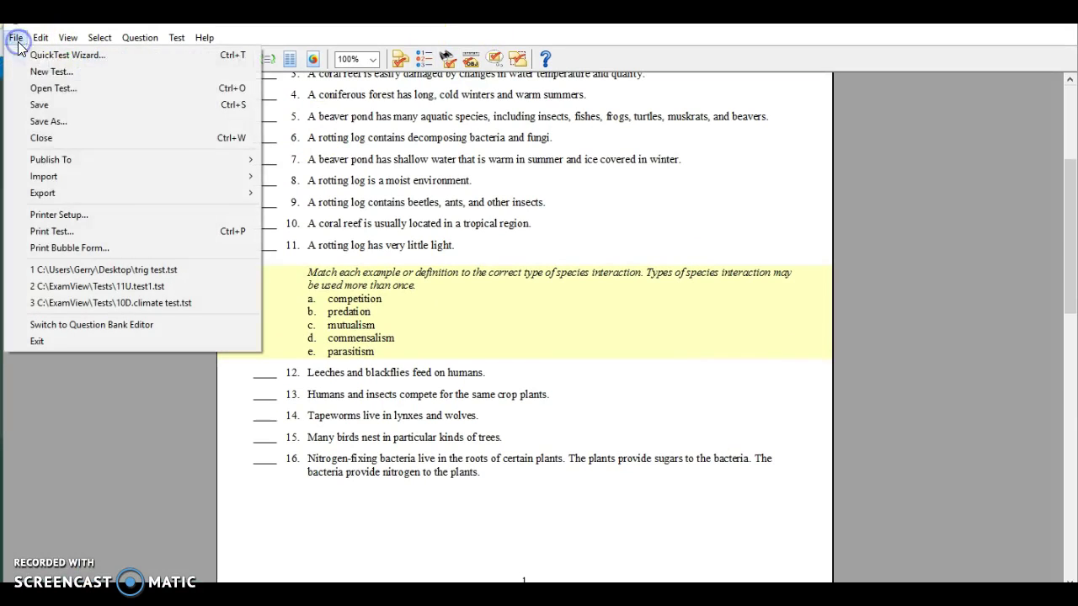
left_click(65, 194)
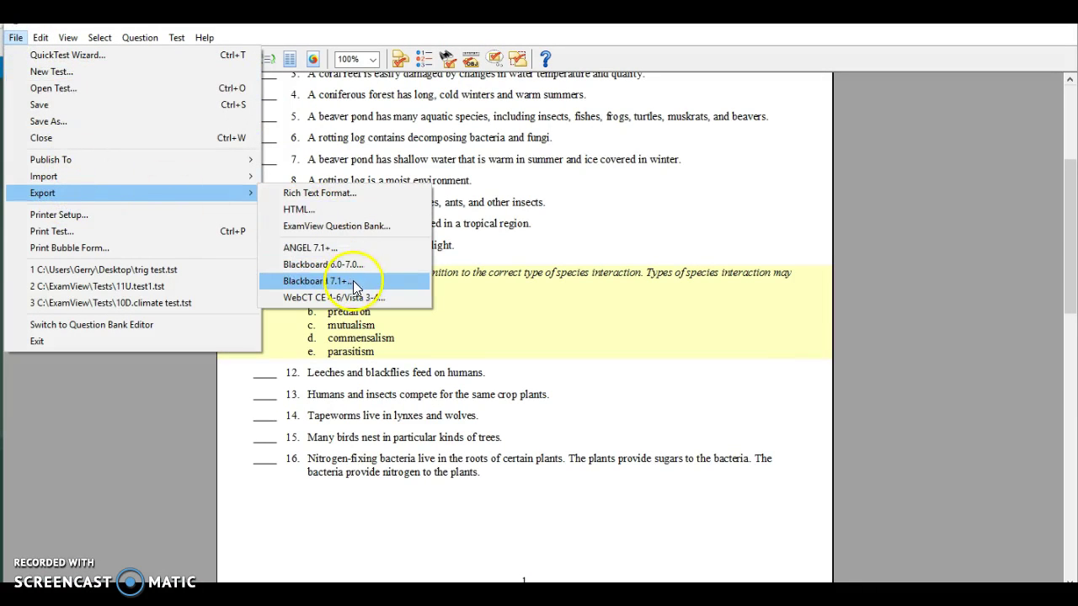
left_click(363, 286)
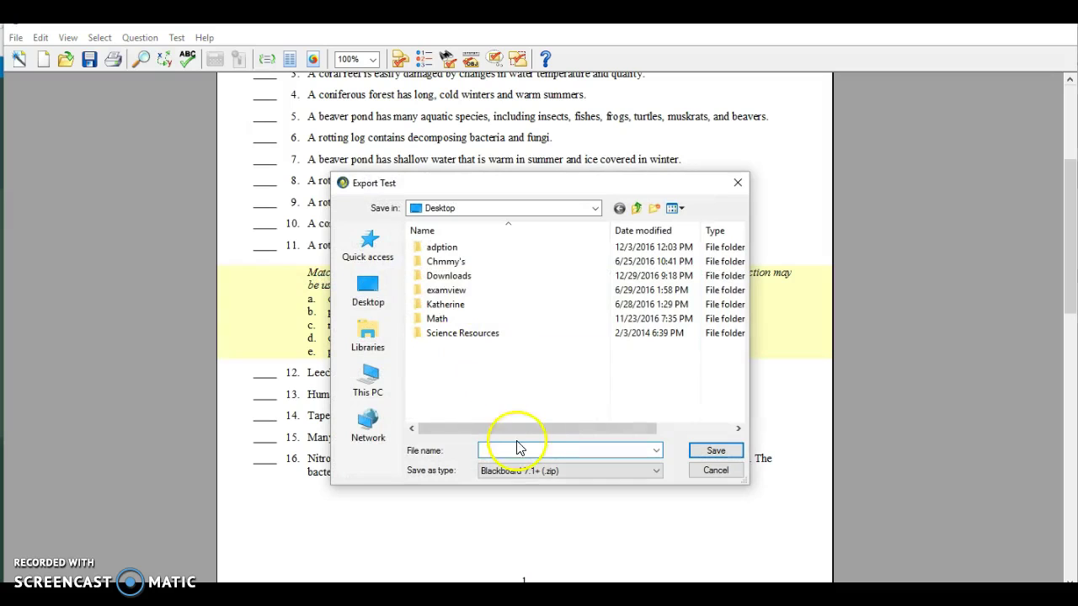
left_click(529, 450)
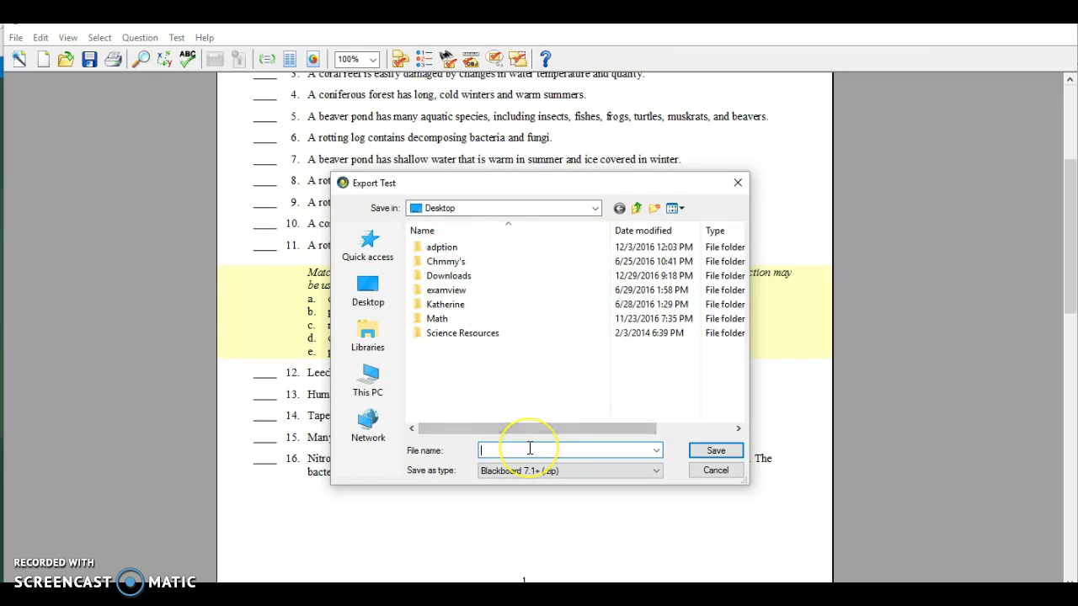
type("bio1")
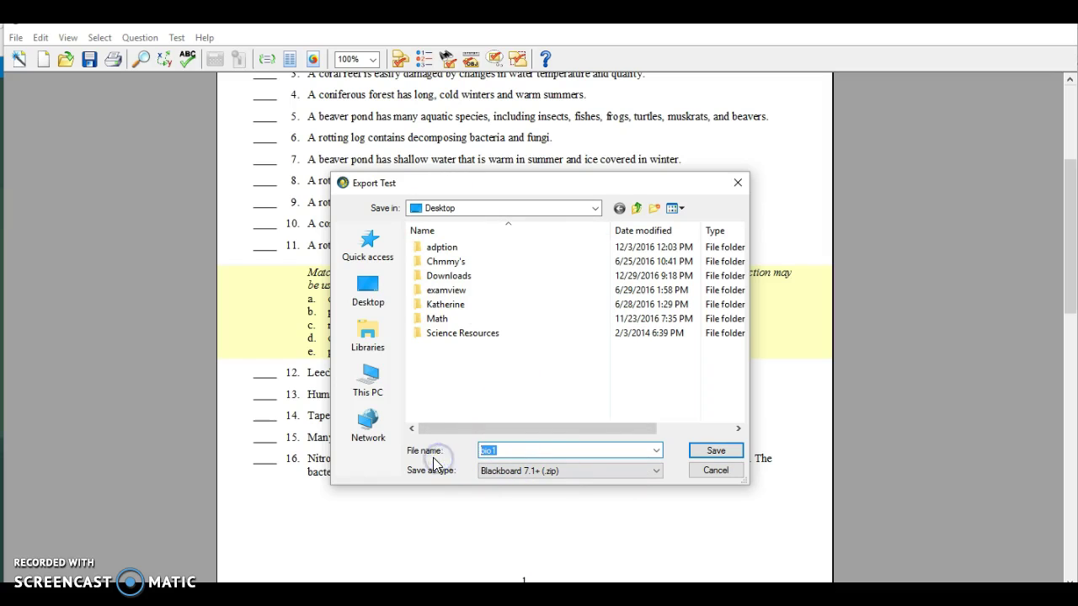
left_click(713, 451)
left_click(532, 419)
type("bio1")
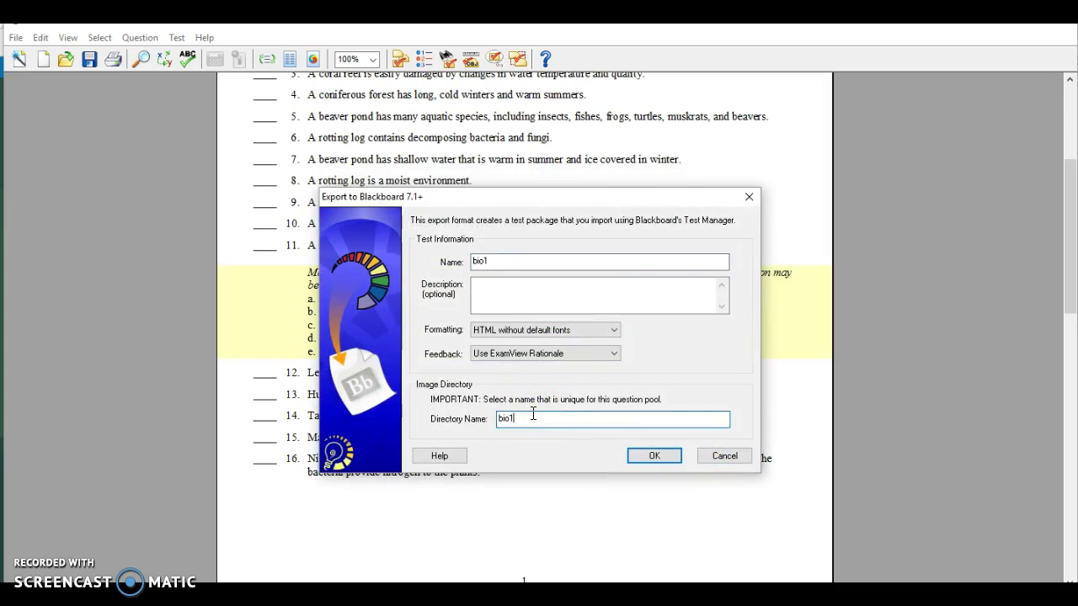
left_click(668, 459)
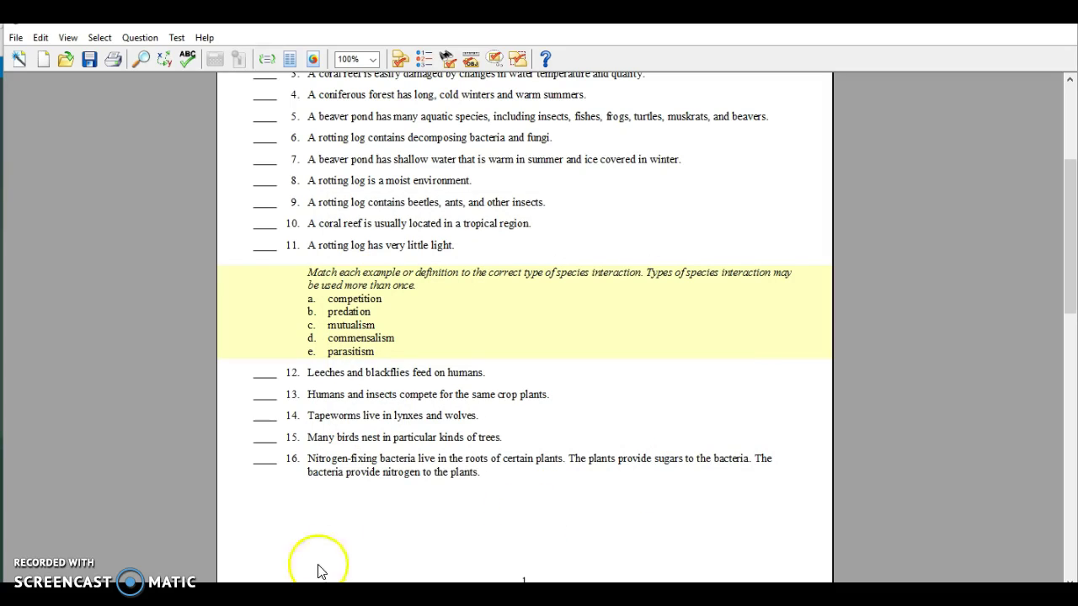
Switch to the course's quizzes page in the browser, view the bio section of the Question Library, and finish editing questions
left_click(194, 551)
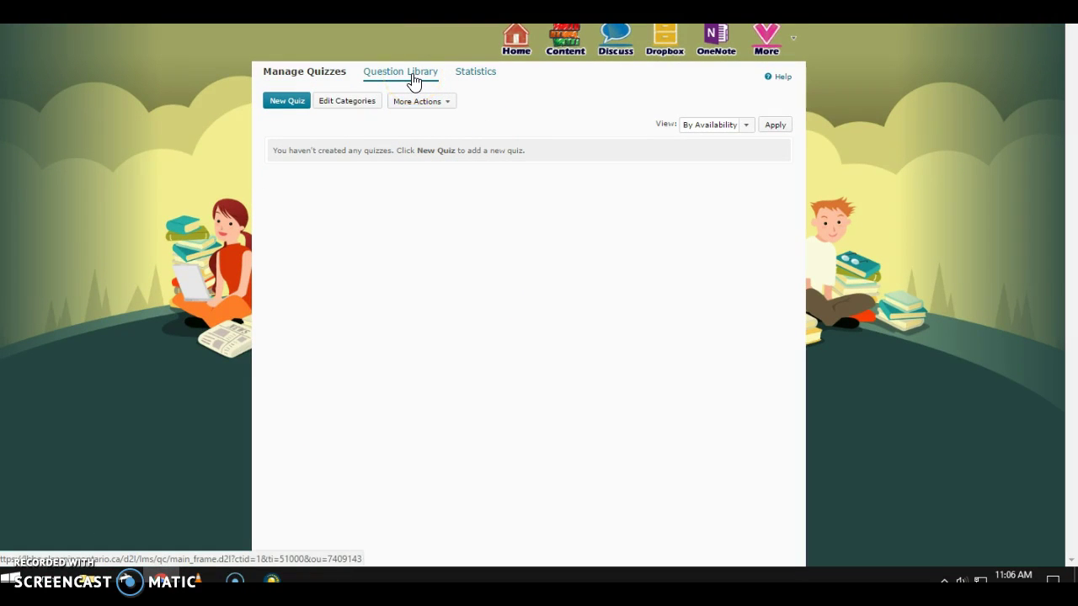
left_click(401, 72)
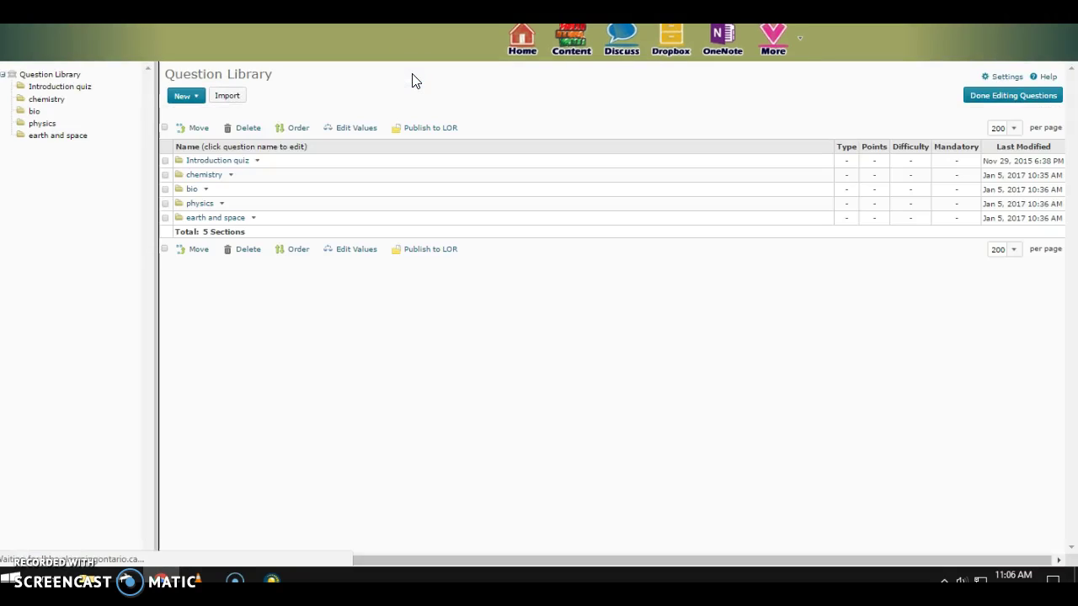
left_click(191, 189)
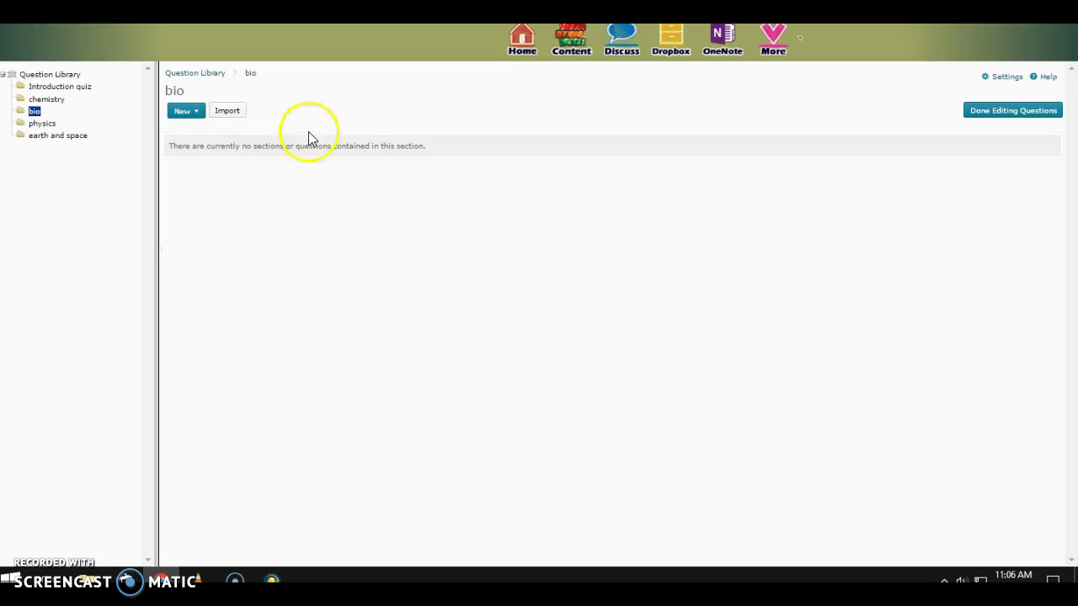
left_click(1016, 110)
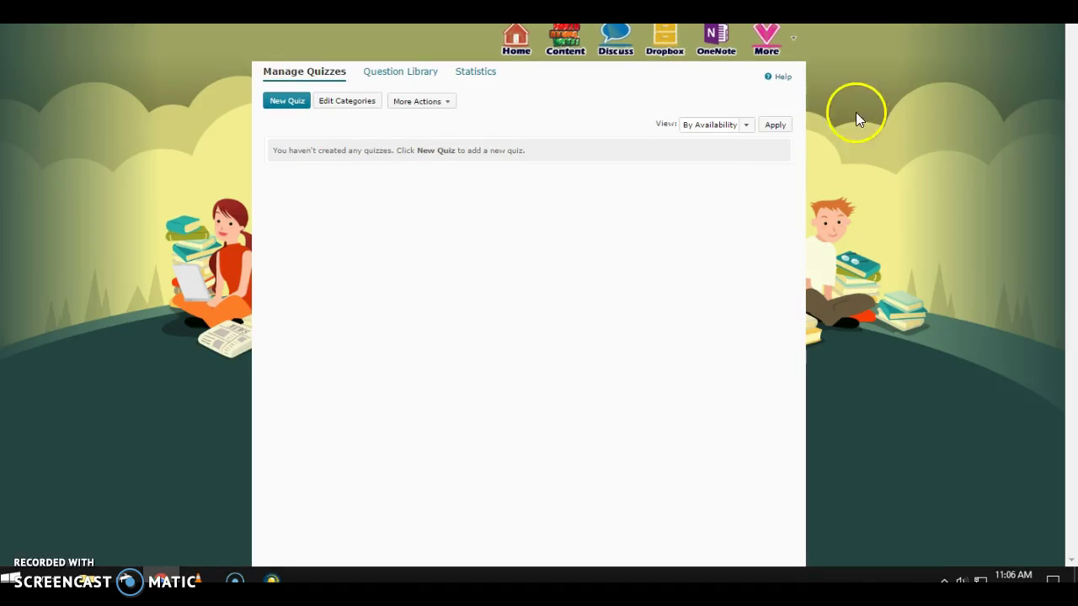
Start importing components from a course package through the course administration's Import / Export / Copy Components tool
left_click(767, 48)
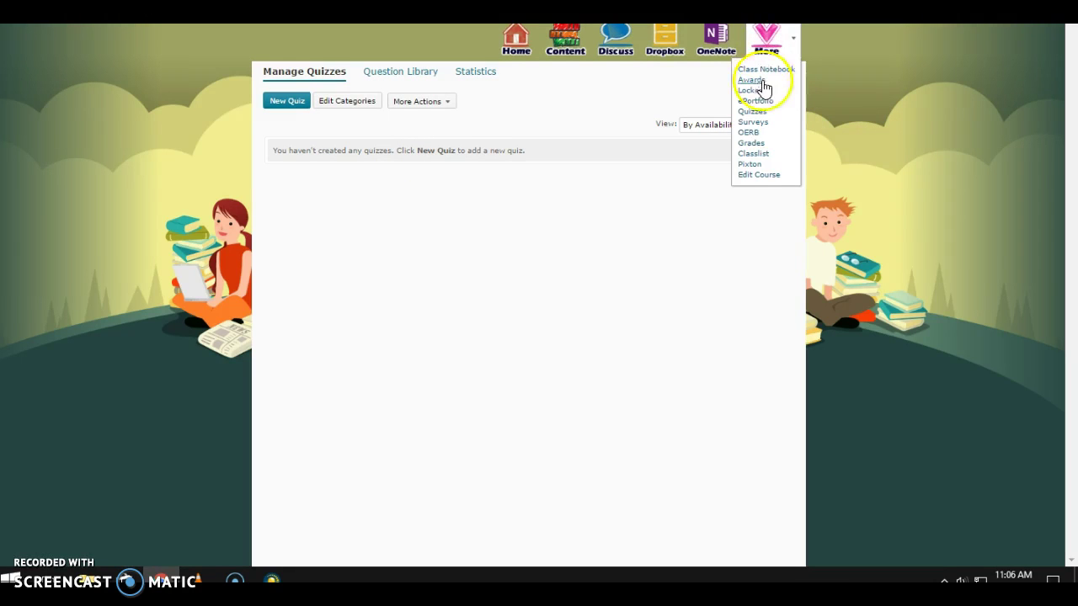
left_click(758, 174)
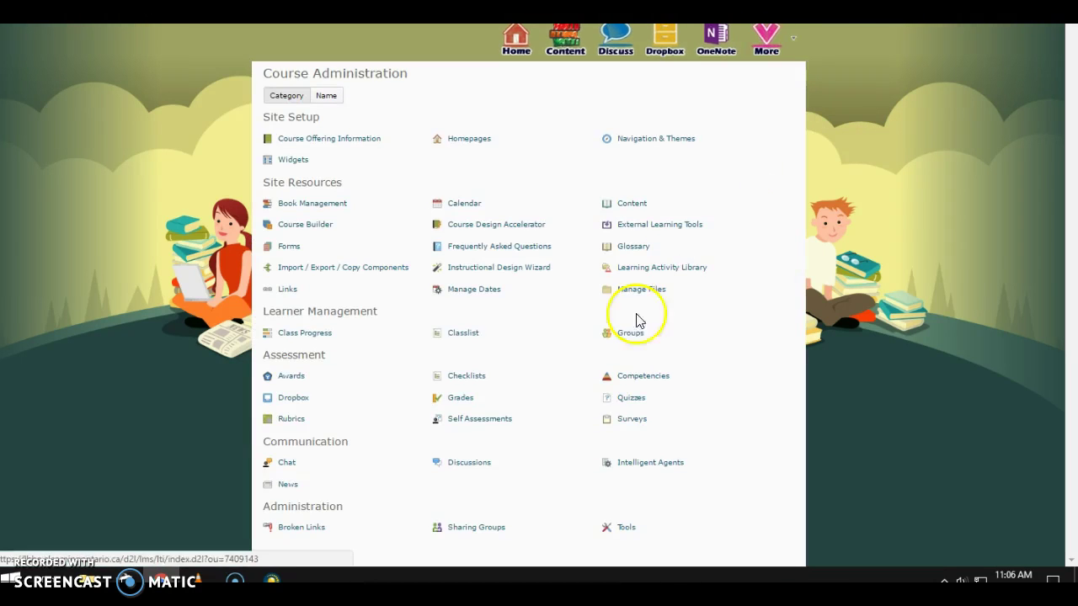
left_click(318, 271)
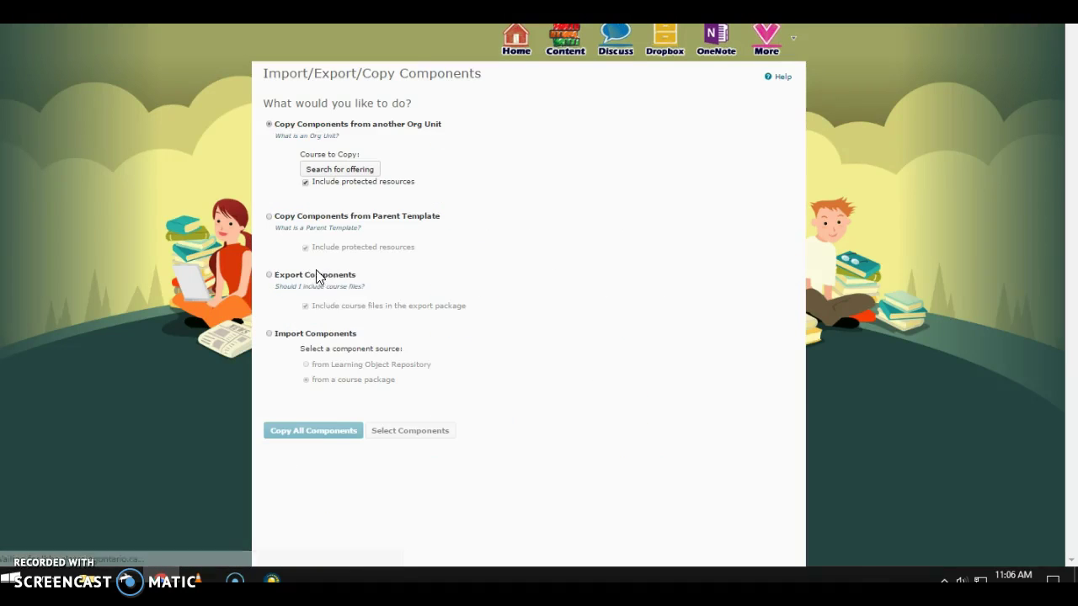
left_click(270, 334)
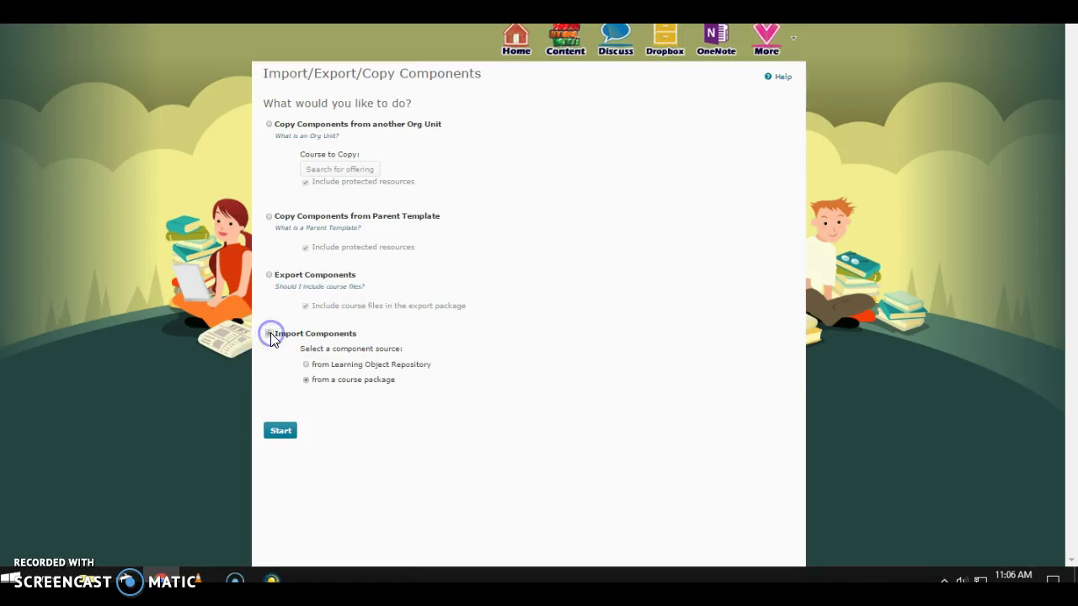
left_click(281, 431)
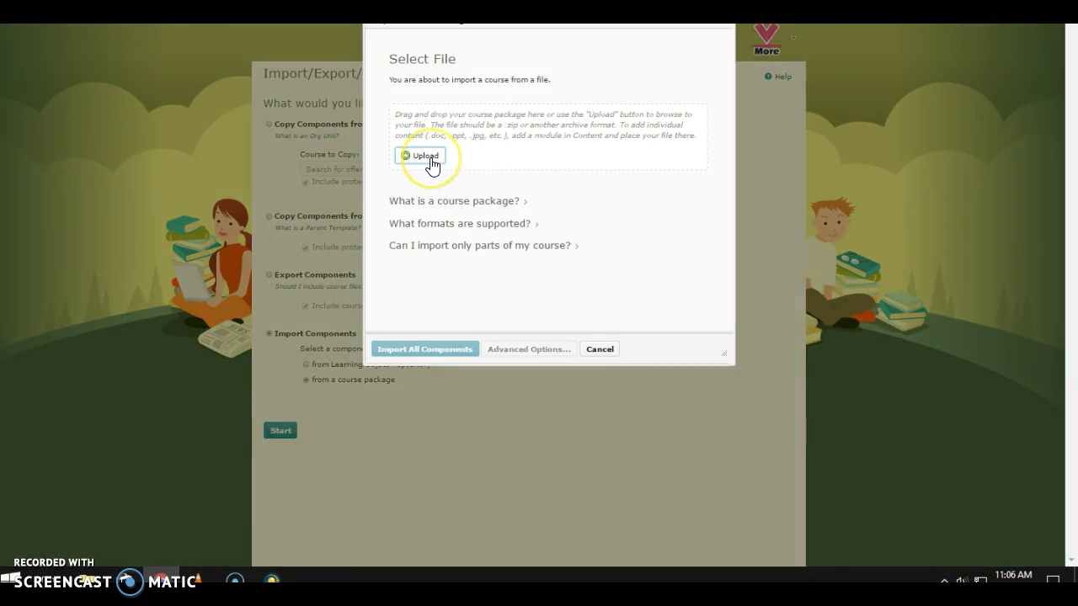
Upload the bio1 zip file from the Desktop, import all its components, and view the course content
left_click(431, 157)
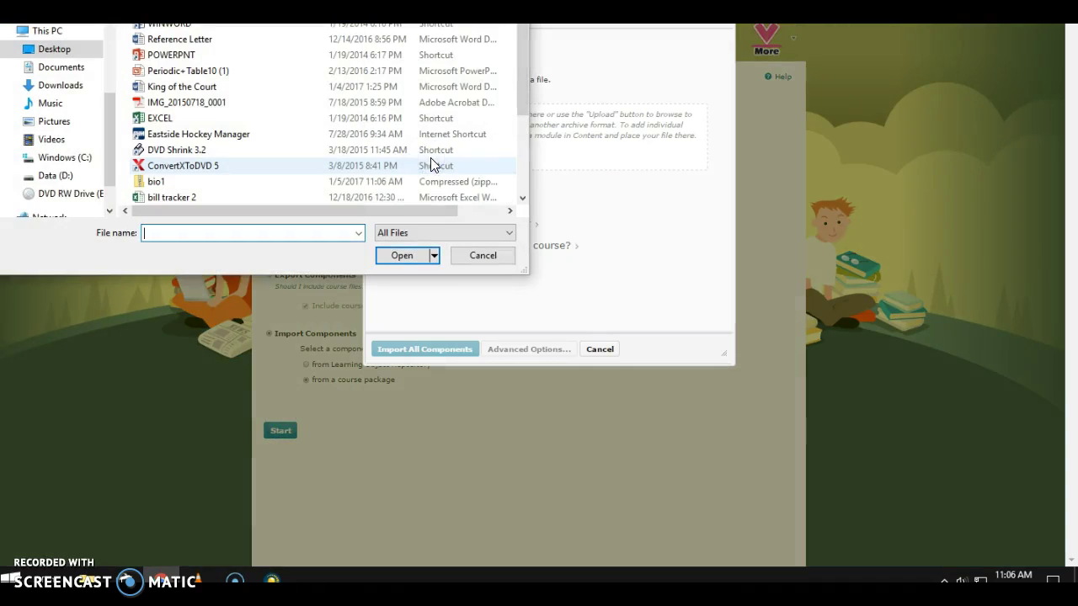
left_click(481, 65)
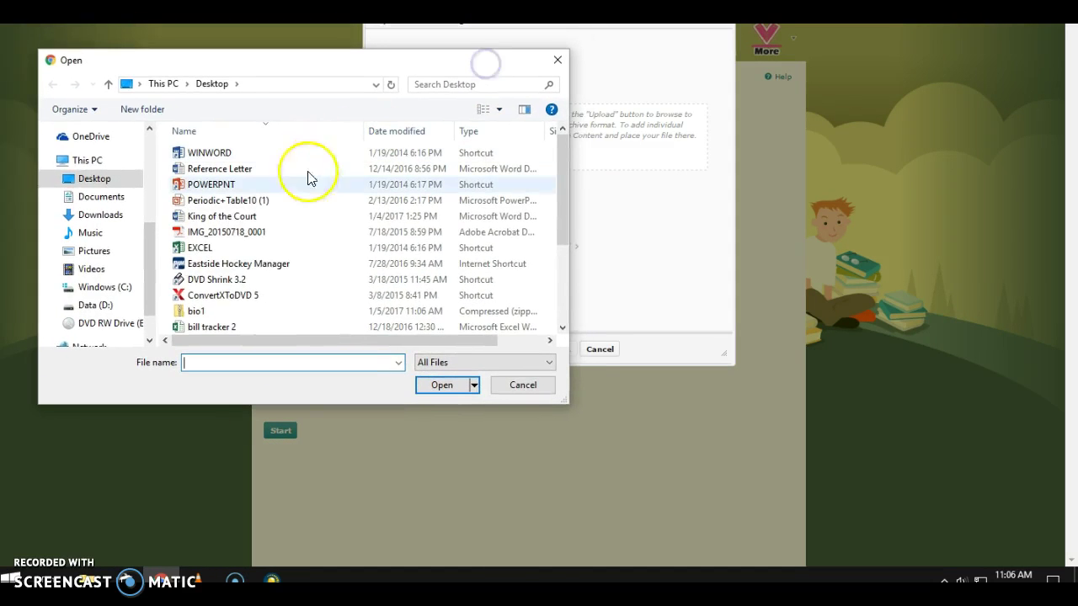
left_click(202, 314)
left_click(456, 387)
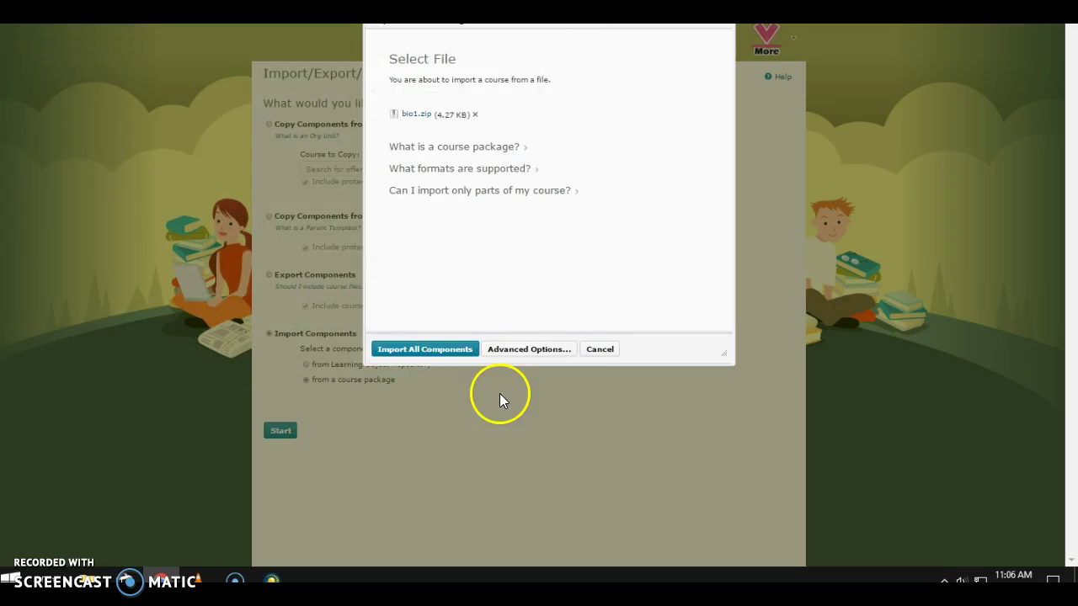
left_click(437, 349)
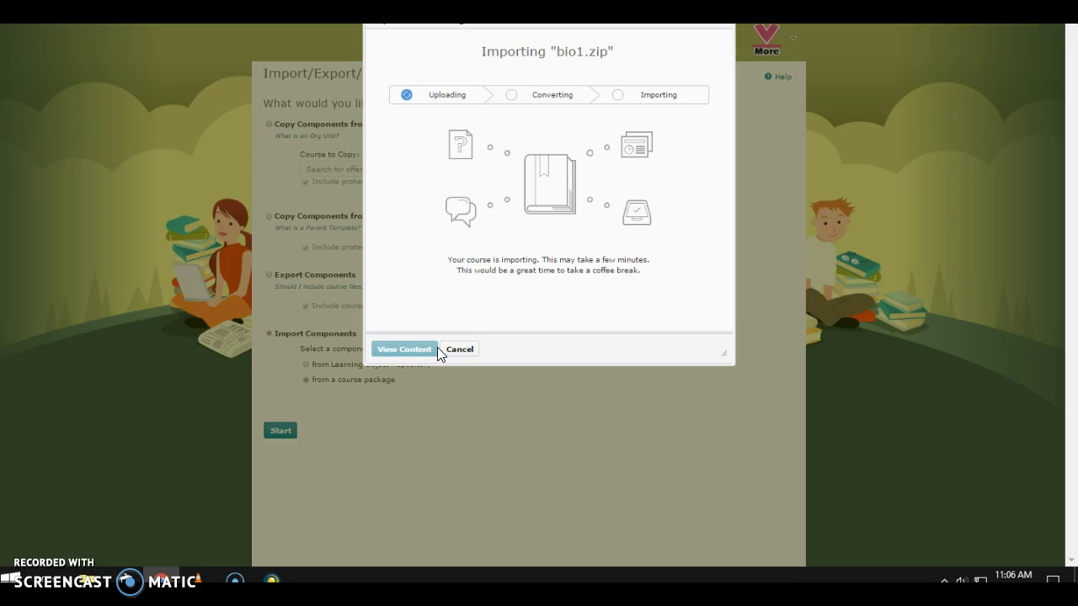
left_click(426, 348)
left_click(447, 347)
left_click(421, 354)
left_click(436, 345)
left_click(421, 352)
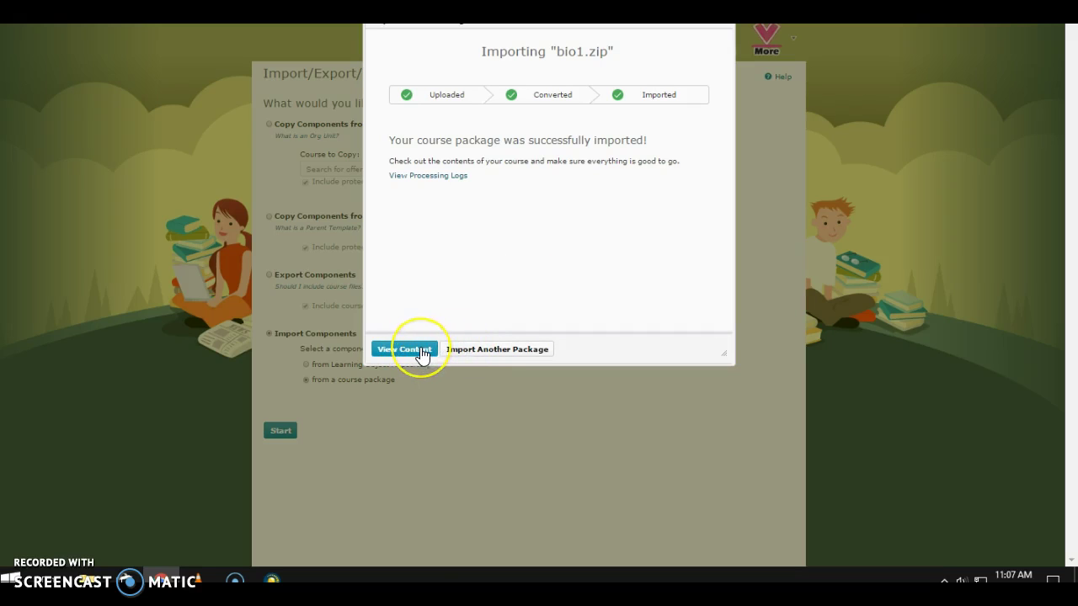
left_click(421, 352)
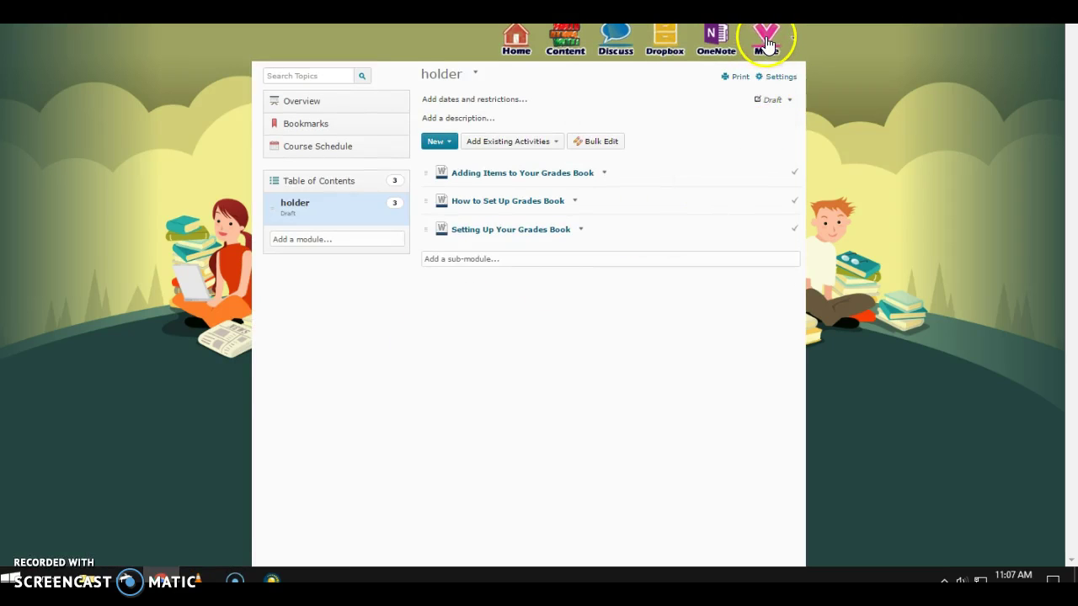
Go to the course's quizzes and open the bio section of the Question Library
left_click(767, 46)
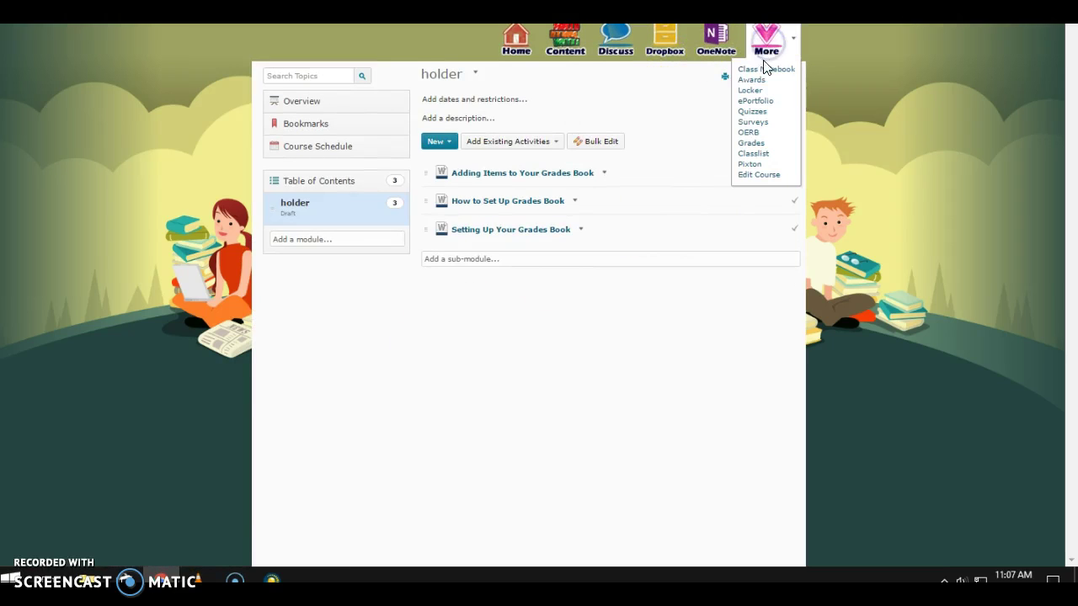
left_click(755, 112)
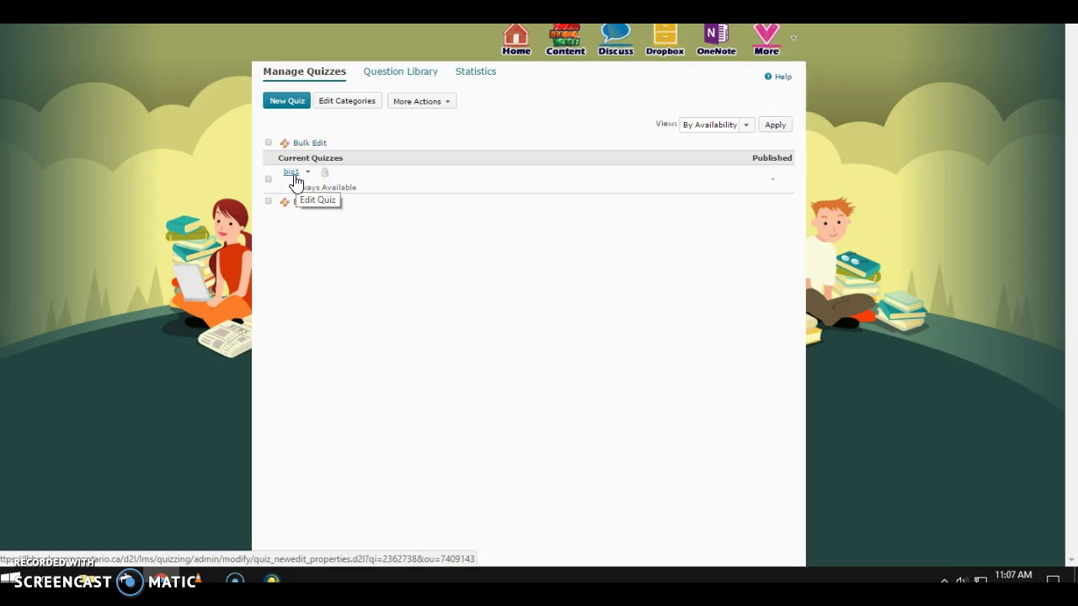
left_click(294, 181)
left_click(393, 75)
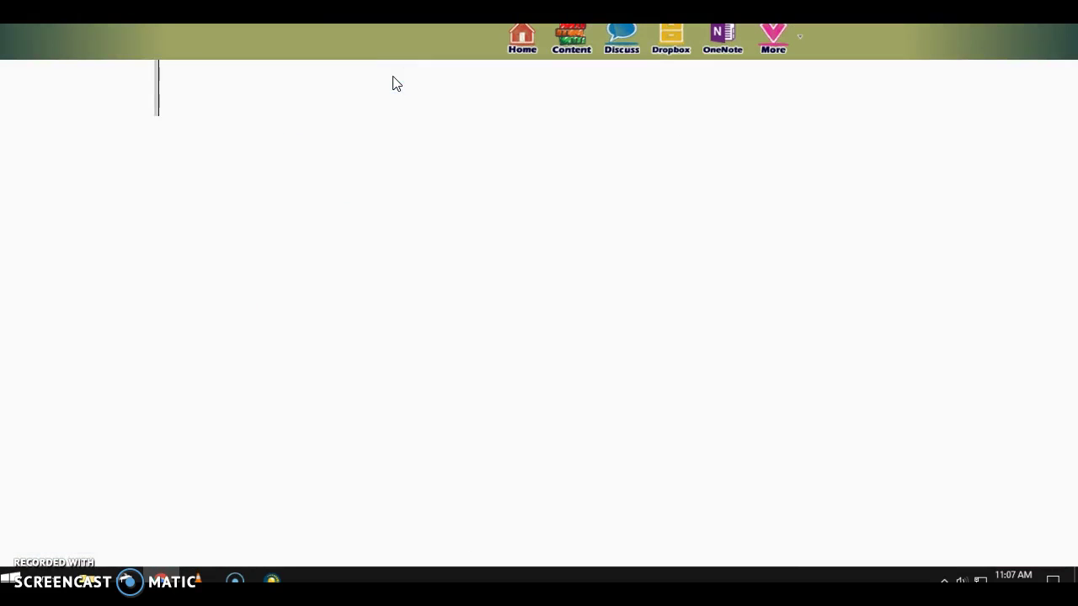
left_click(192, 189)
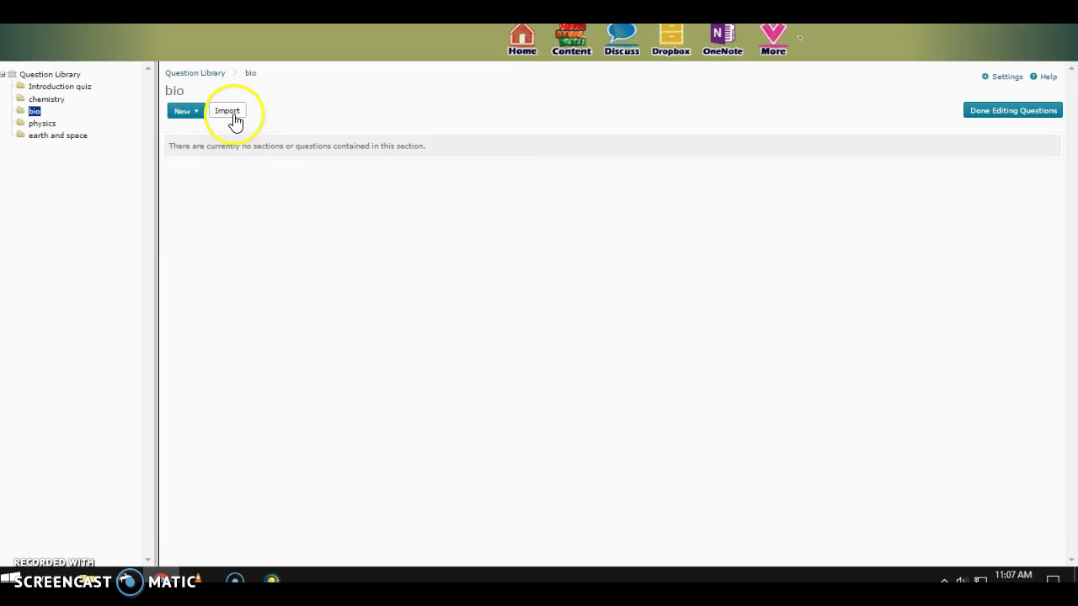
Import both matching questions from the bio1 quiz's Collection Root into the bio section and save
left_click(228, 112)
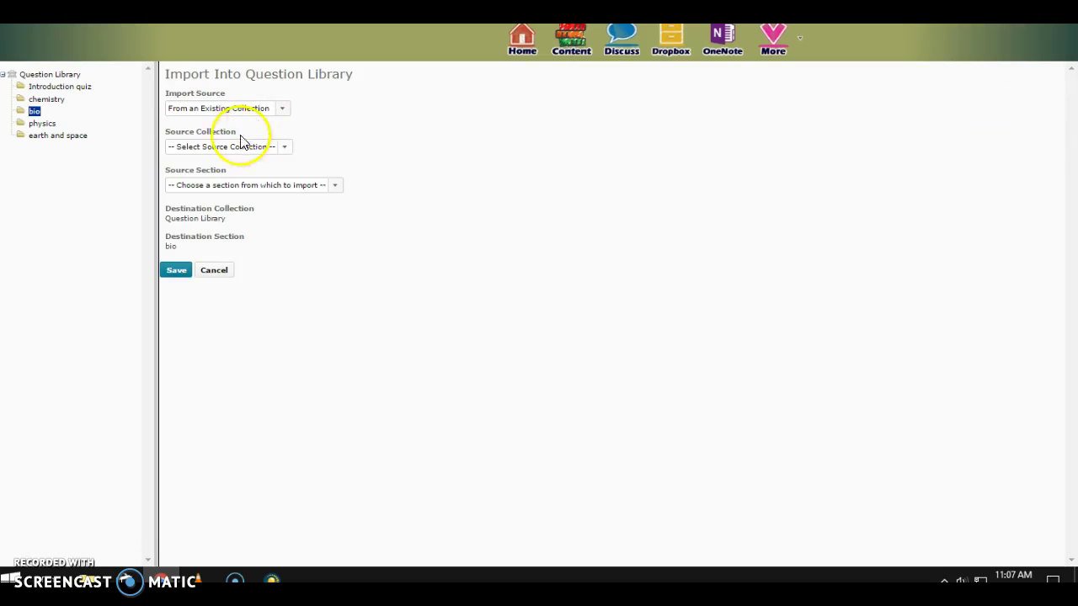
left_click(219, 149)
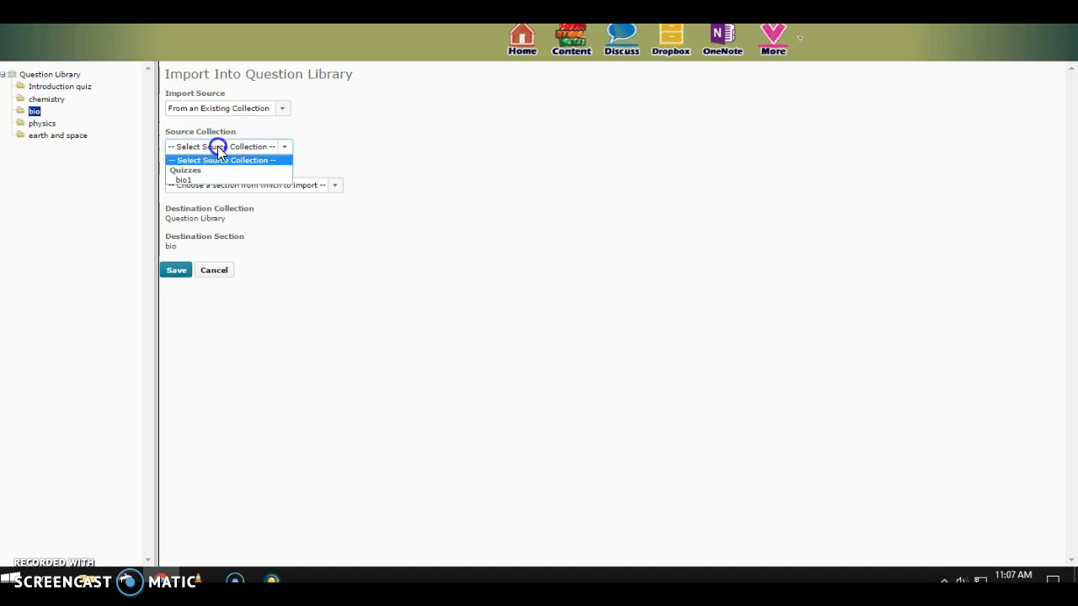
left_click(193, 180)
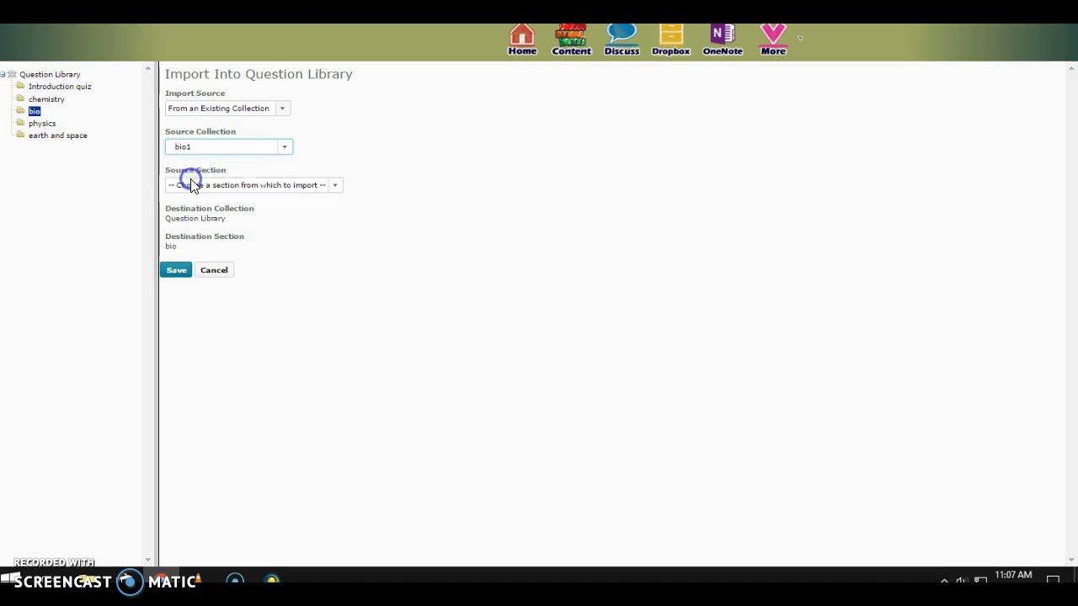
left_click(224, 187)
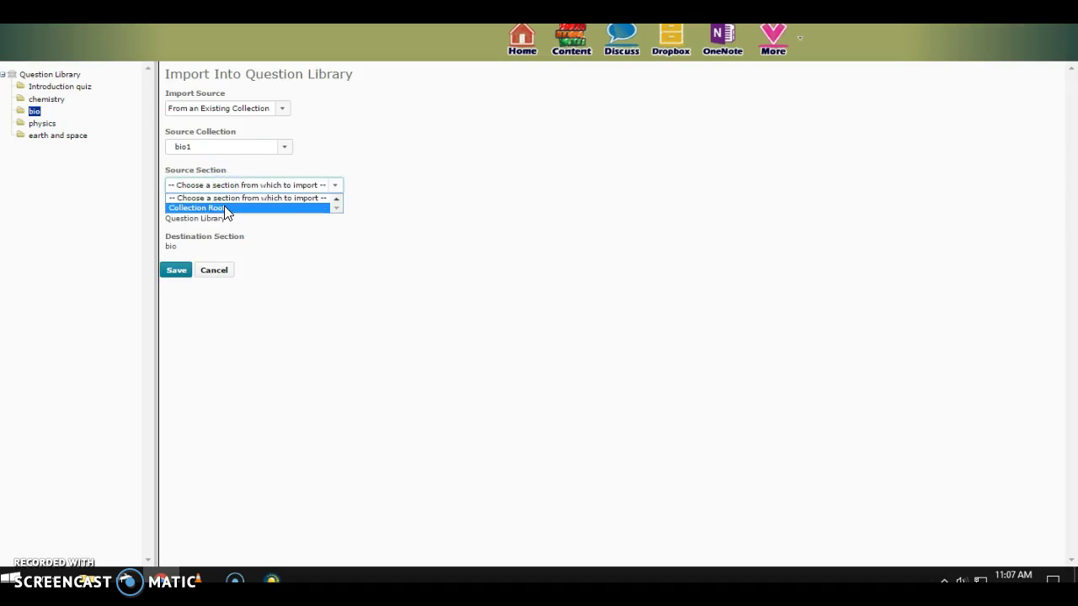
left_click(228, 210)
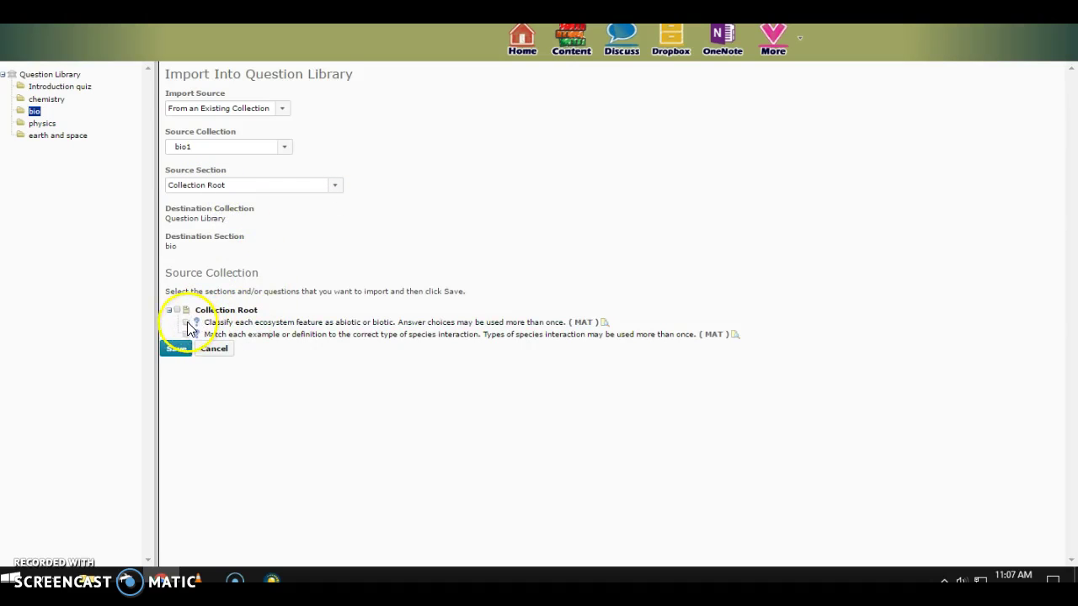
left_click(189, 335)
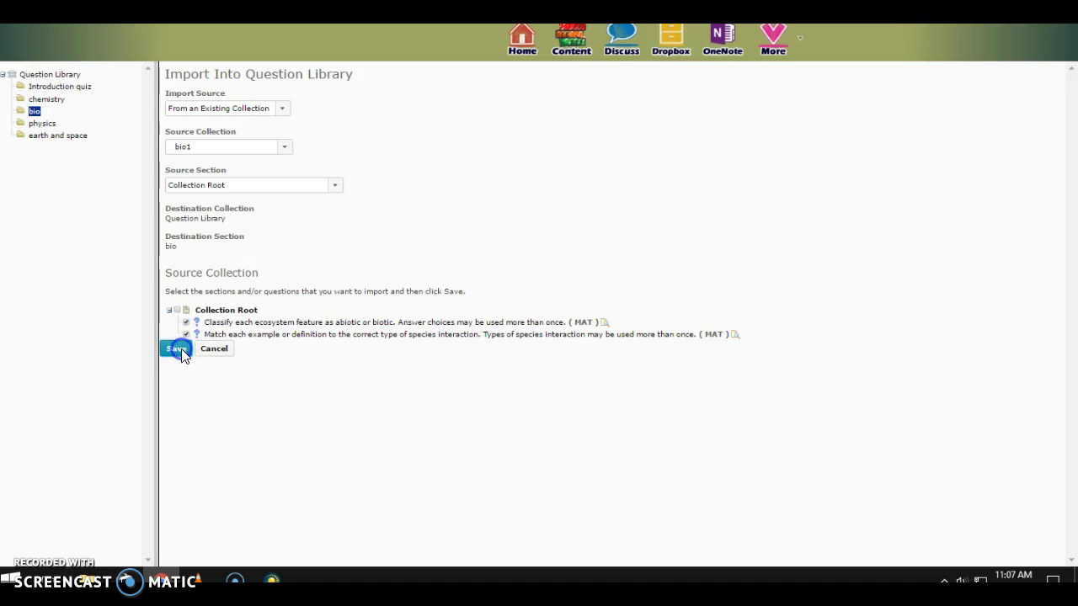
left_click(178, 349)
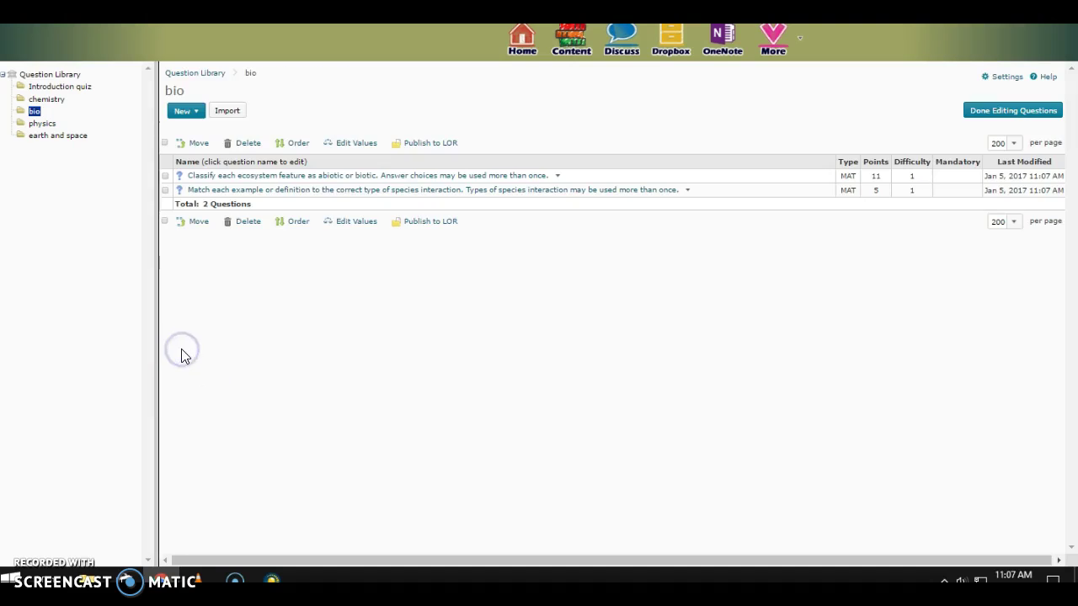
Finish editing questions and delete the imported bio1 quiz from the quiz list
left_click(1025, 113)
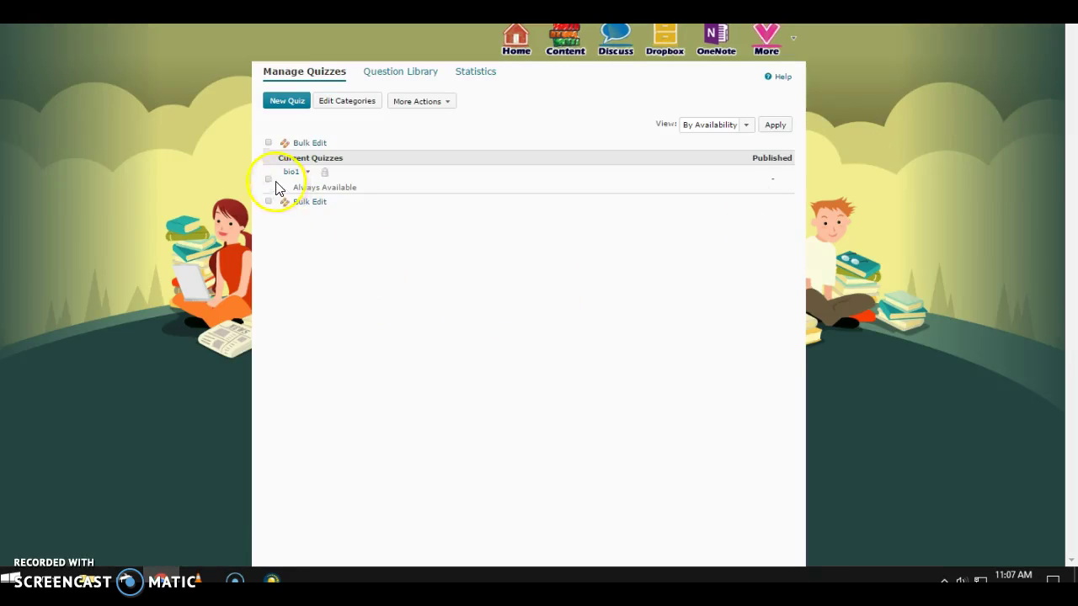
left_click(268, 180)
left_click(418, 102)
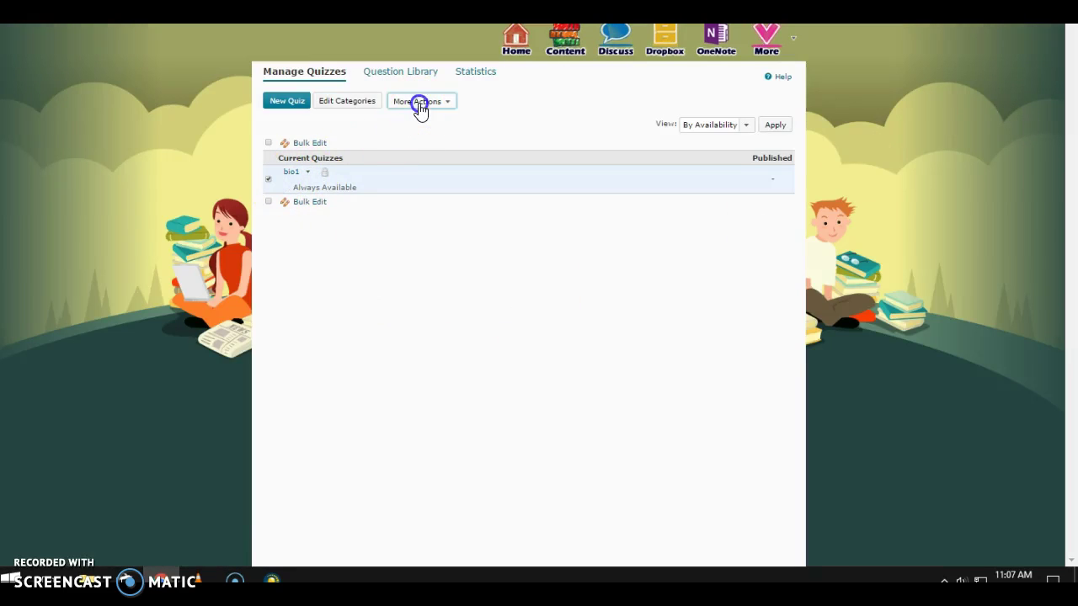
left_click(418, 154)
left_click(448, 105)
Create a new quiz named bio quiz 1
left_click(287, 104)
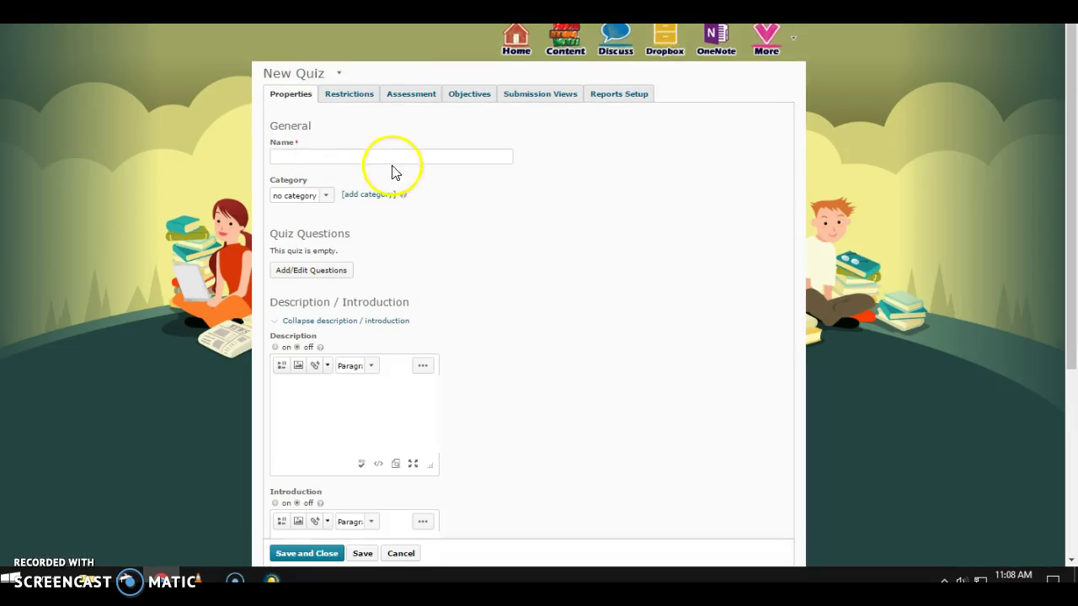
left_click(382, 161)
type("bio quiz 1")
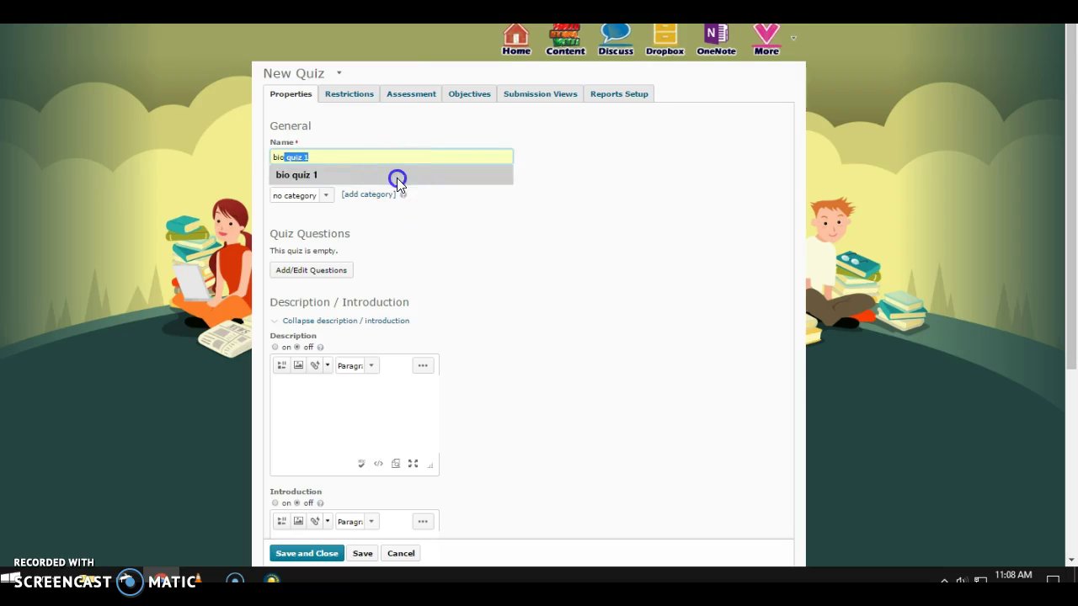
left_click(396, 176)
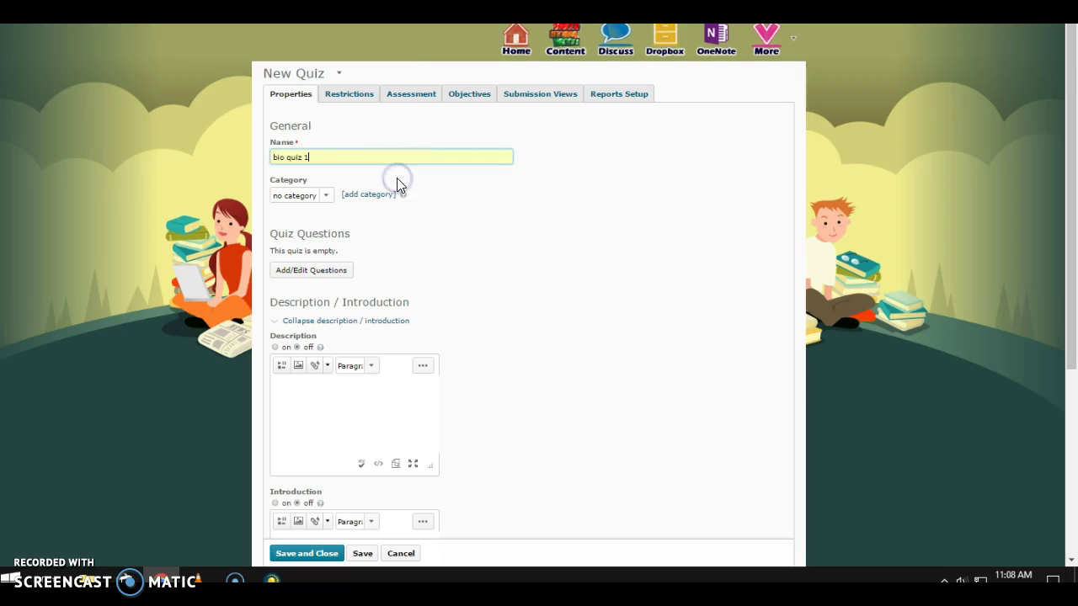
Import both matching questions from the Question Library's bio section into bio quiz 1, and finish editing questions
left_click(321, 275)
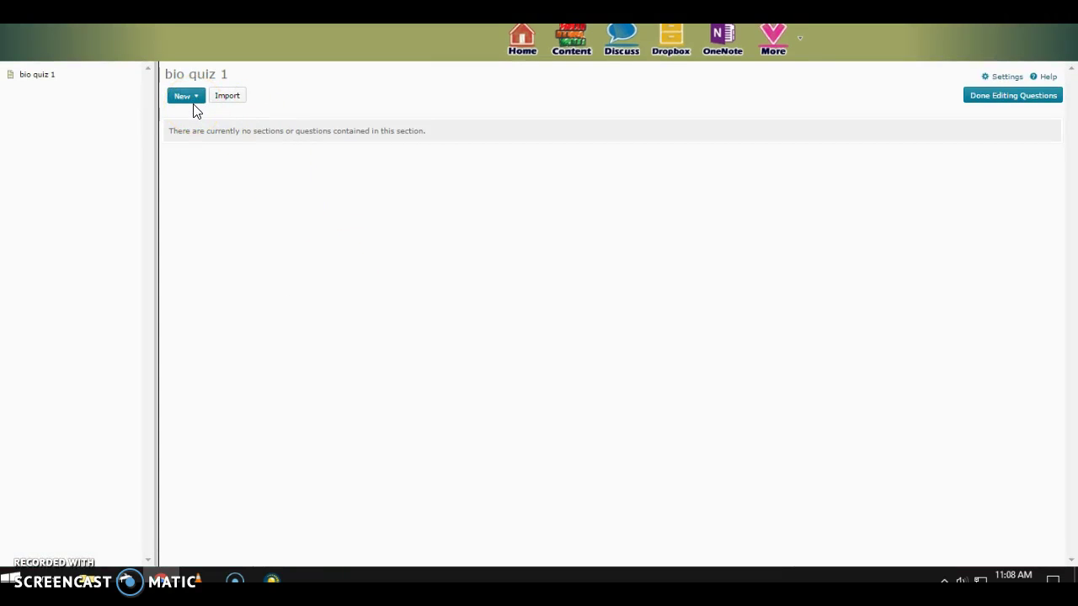
left_click(221, 96)
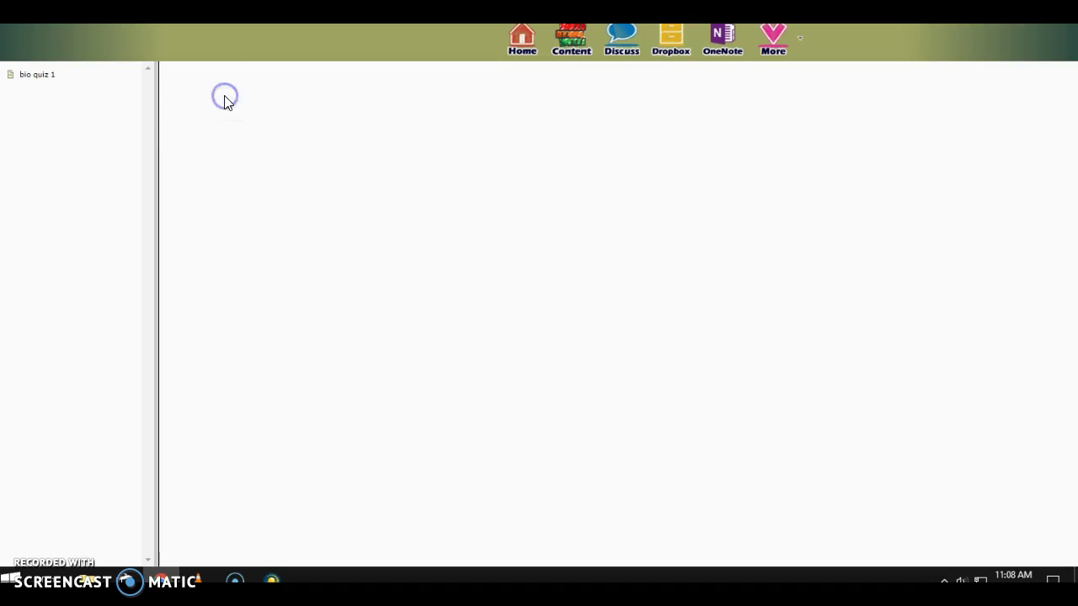
left_click(223, 148)
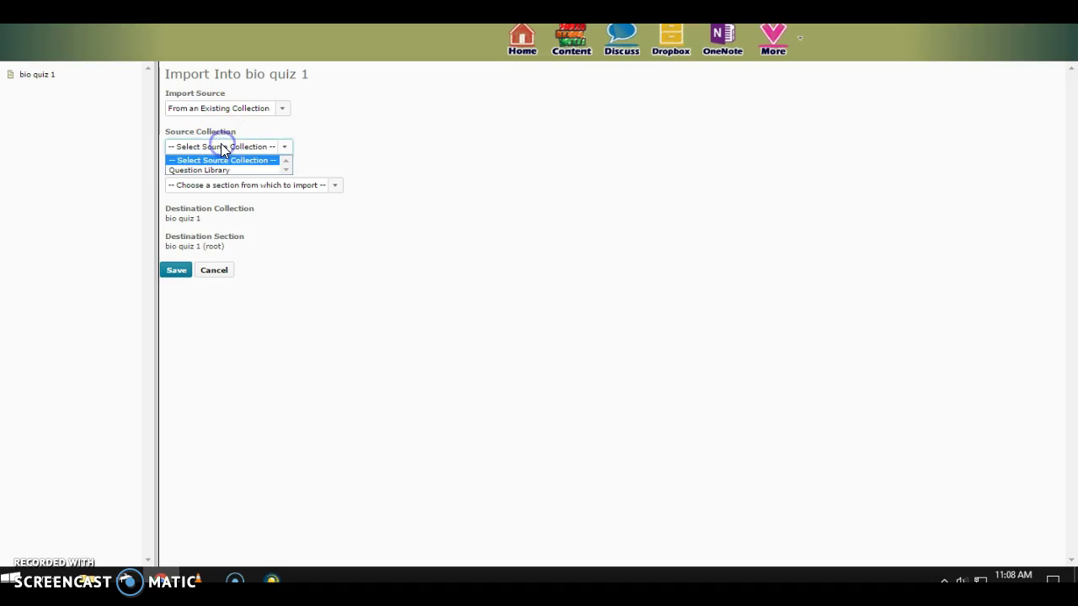
left_click(220, 169)
left_click(236, 184)
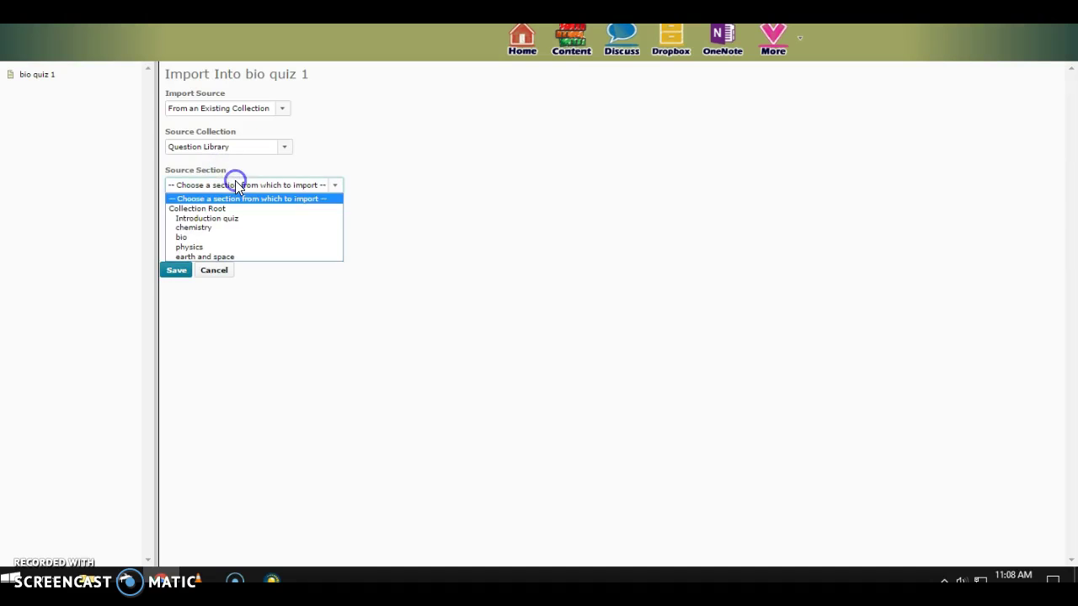
left_click(192, 238)
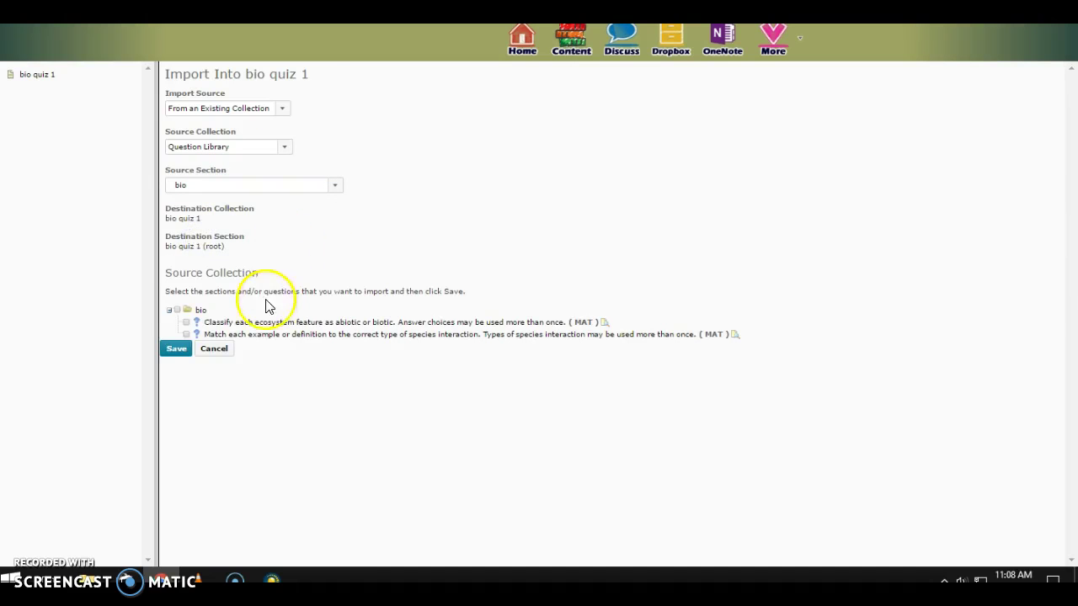
left_click(177, 349)
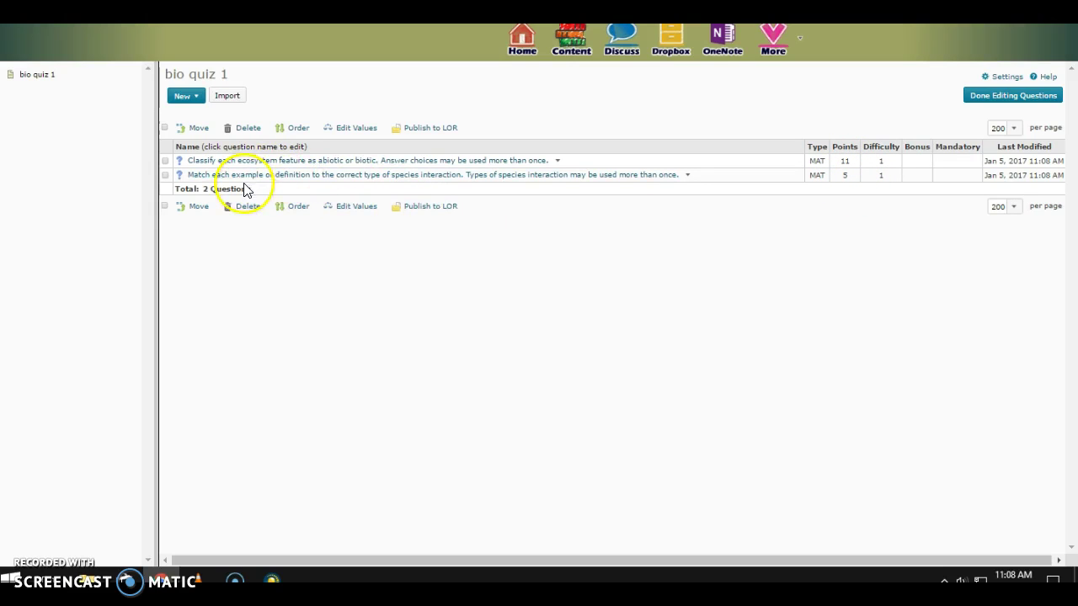
left_click(1010, 96)
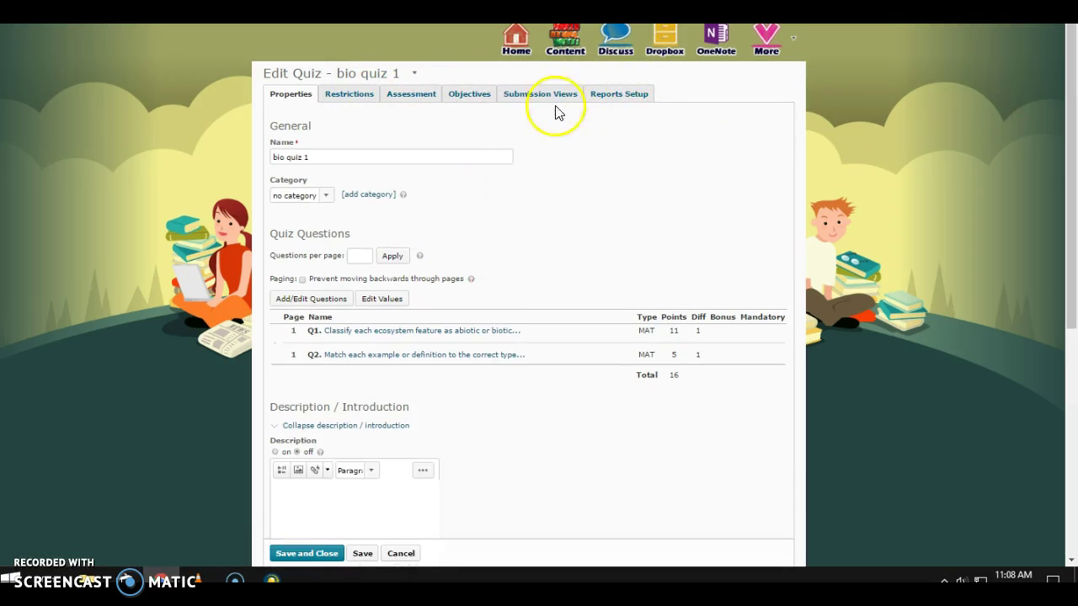
Open the preview of bio quiz 1 and start the quiz attempt
left_click(414, 74)
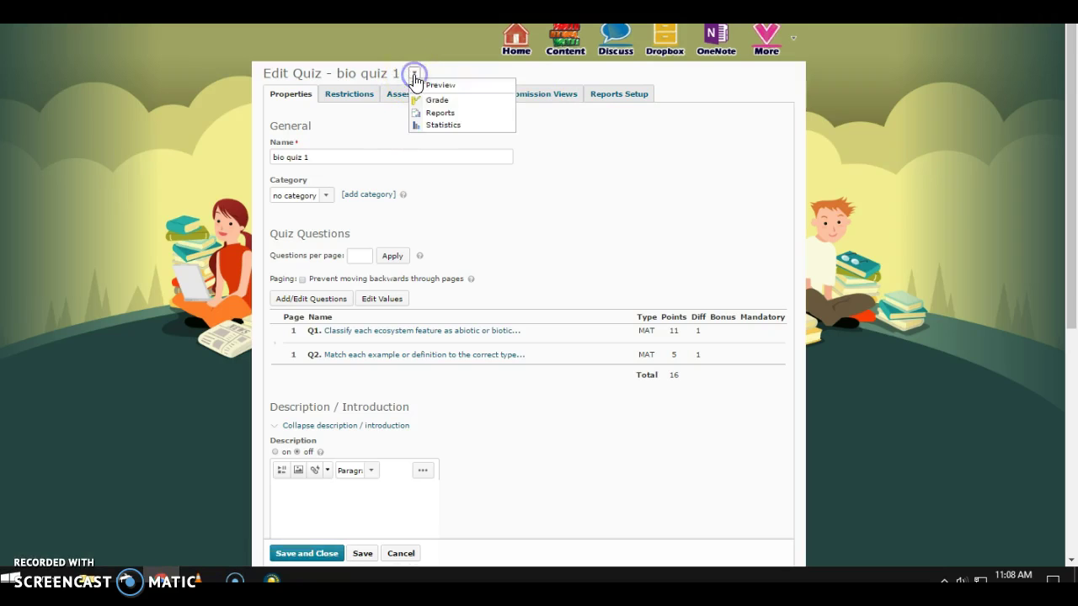
left_click(438, 88)
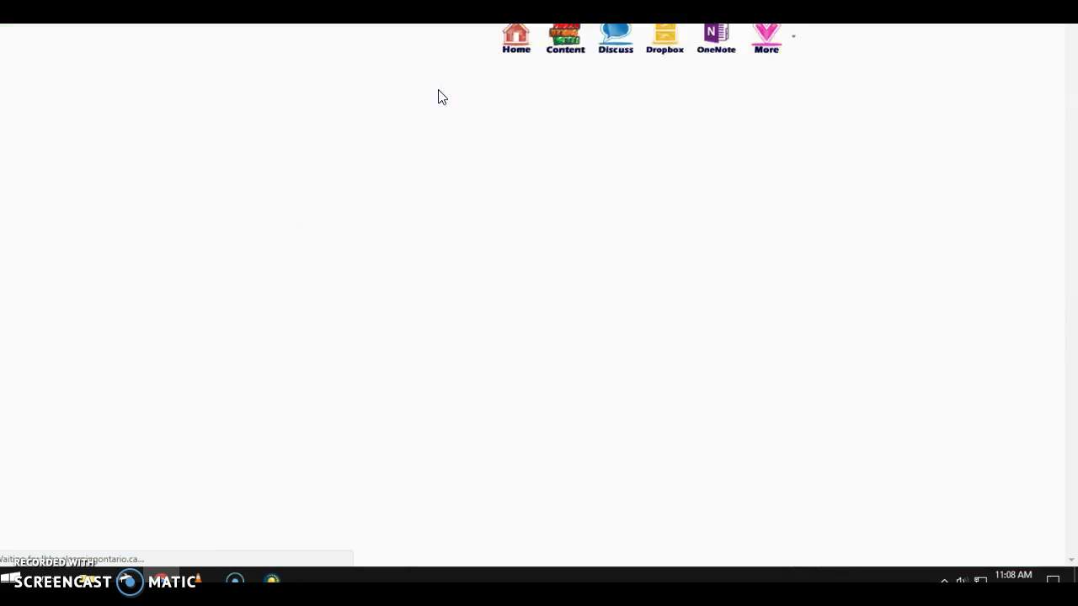
left_click(292, 418)
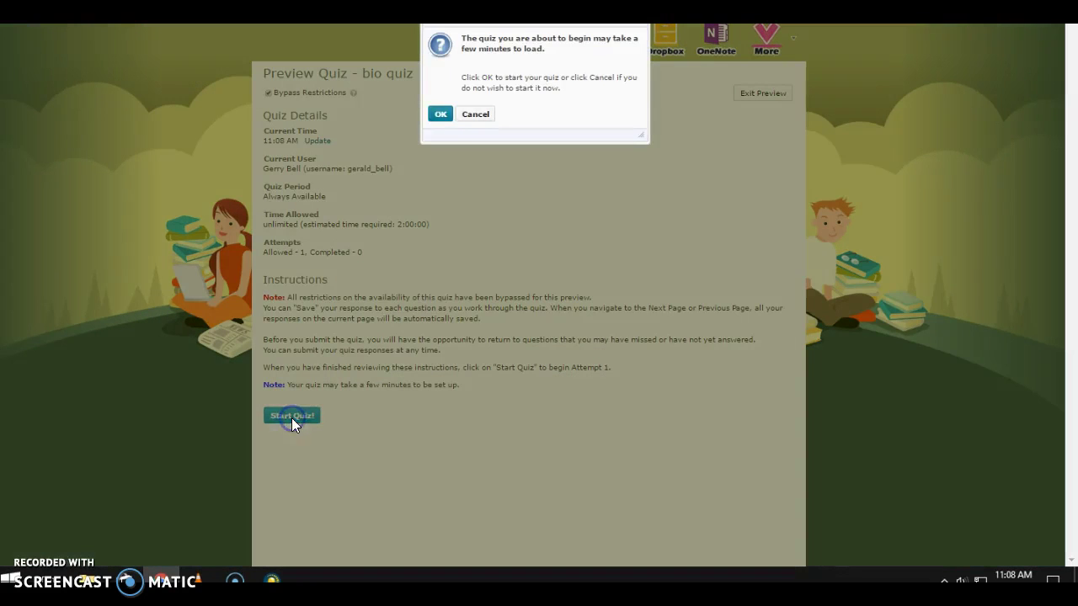
left_click(437, 116)
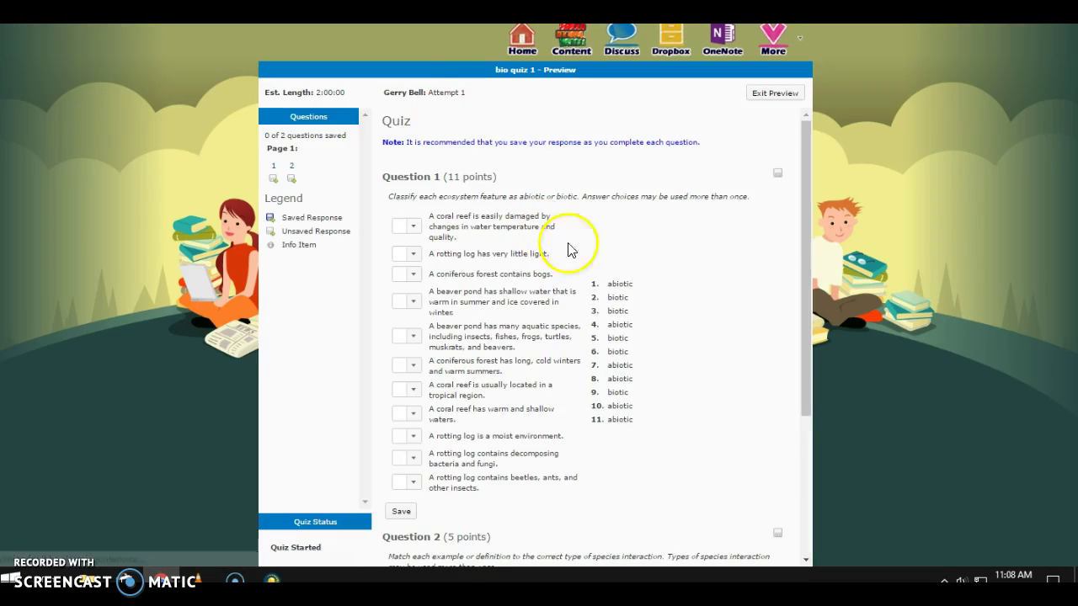
Test Question 1 in the preview by answering its first four items with 7, 4, 4 and 4
left_click_drag(804, 218, 807, 242)
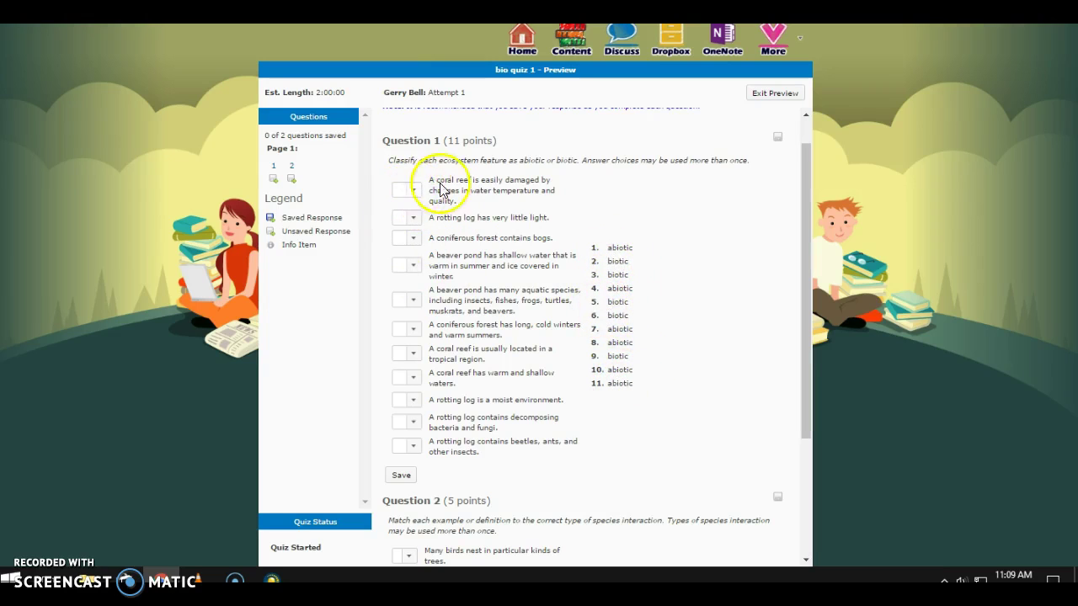
left_click(413, 190)
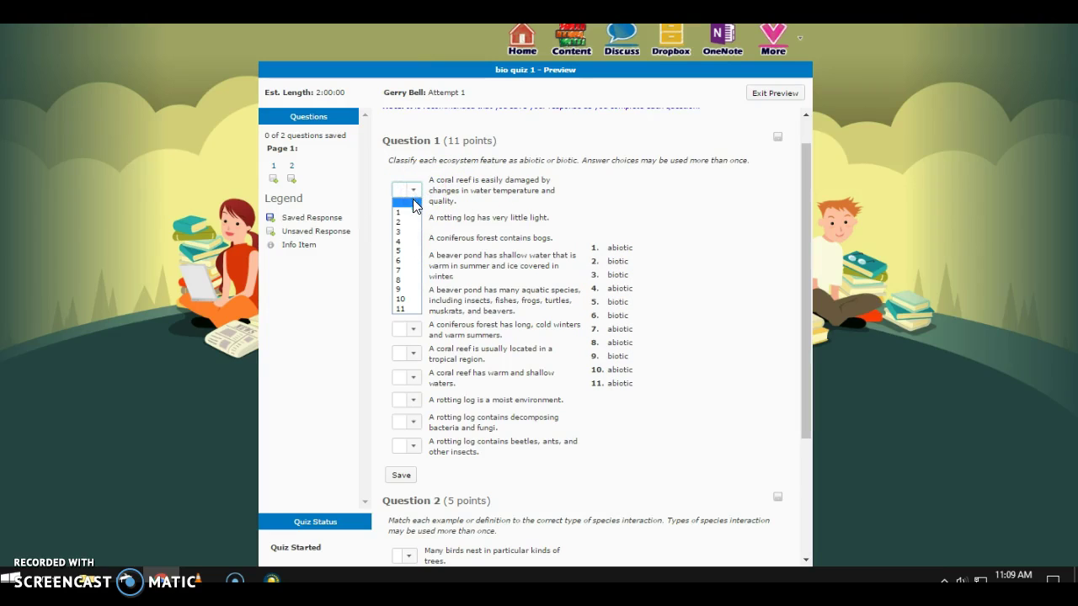
left_click(407, 213)
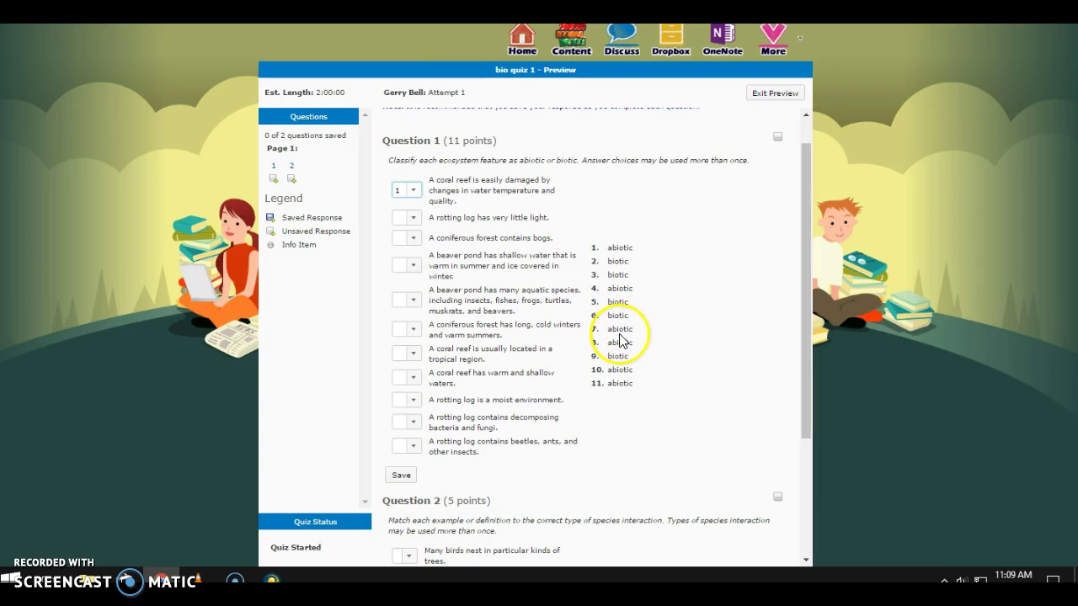
left_click(416, 192)
left_click(409, 262)
left_click(409, 217)
left_click(409, 272)
left_click(409, 237)
left_click(411, 291)
left_click(413, 266)
left_click(411, 317)
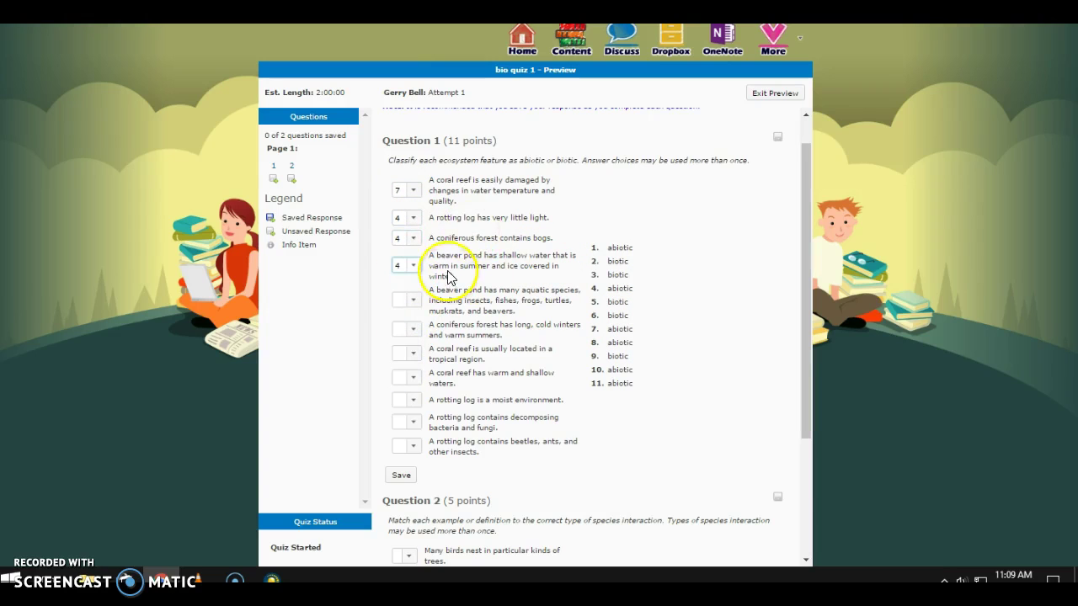
Test Question 2 by answering its first four items with 1, 2, 5 and 3, and exit the preview
scroll(556, 333, "down", 3)
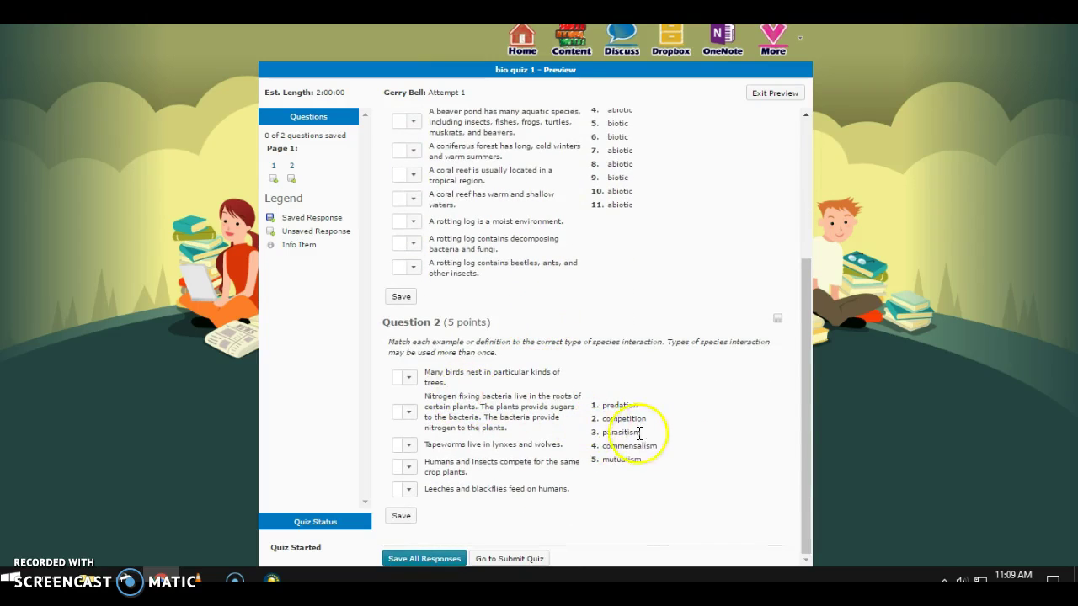
left_click(414, 377)
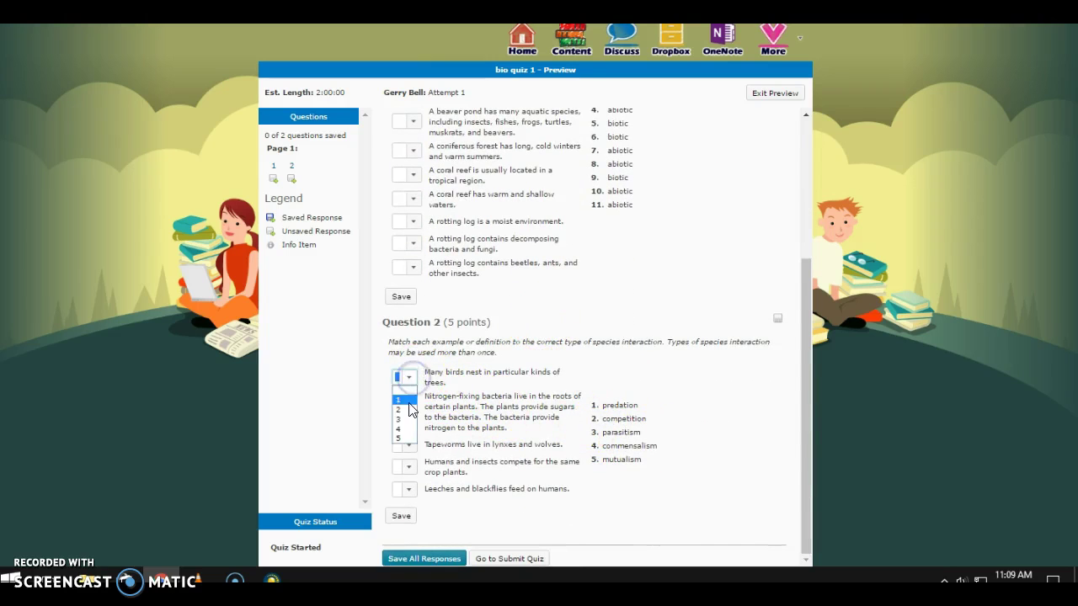
left_click(409, 411)
left_click(410, 445)
left_click(410, 445)
left_click(407, 510)
left_click(410, 467)
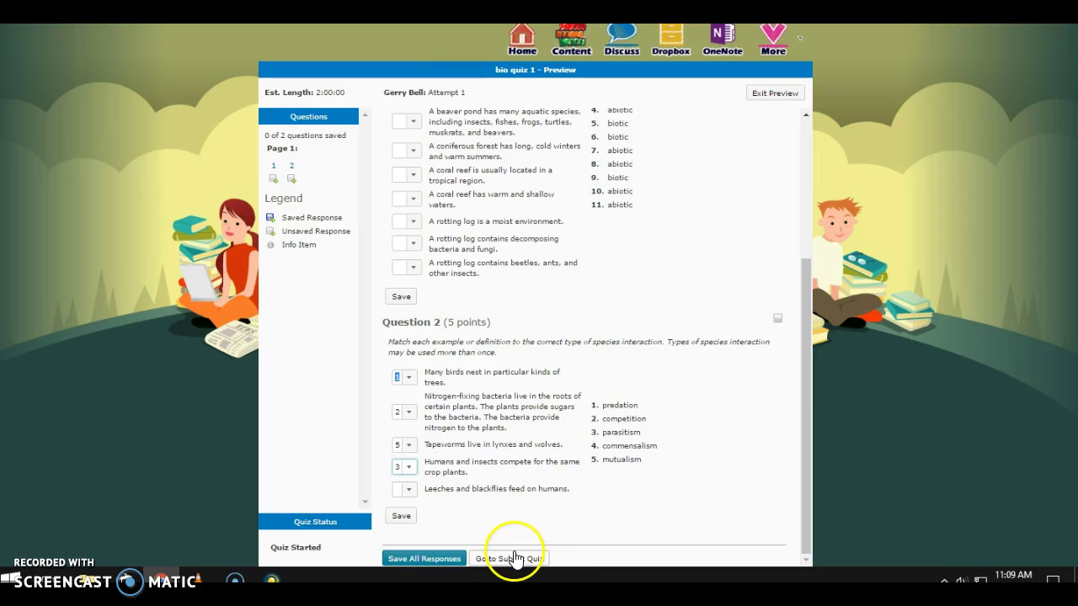
left_click(782, 94)
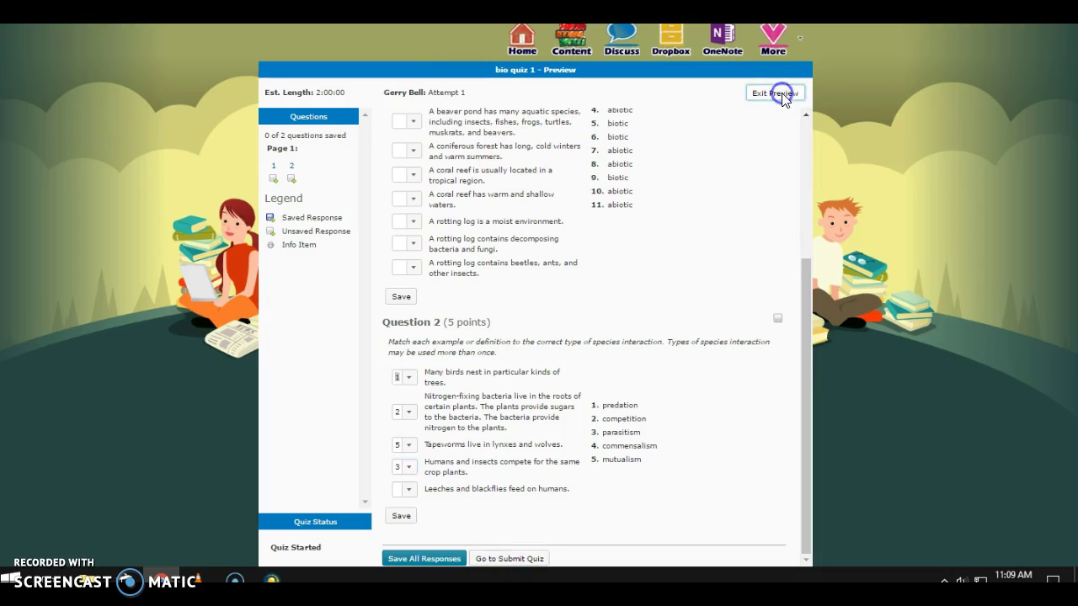
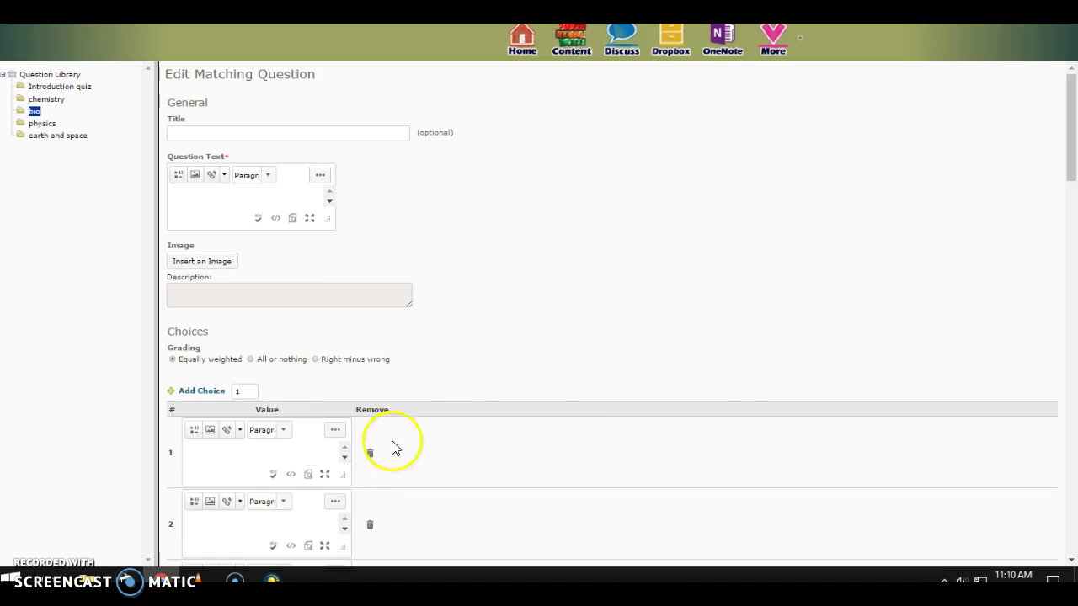
Remove duplicate choice 3 from the abiotic/biotic matching question, set match 3's correct choice to 2, and reassign match 4's correct choice
left_click_drag(1070, 109, 1071, 201)
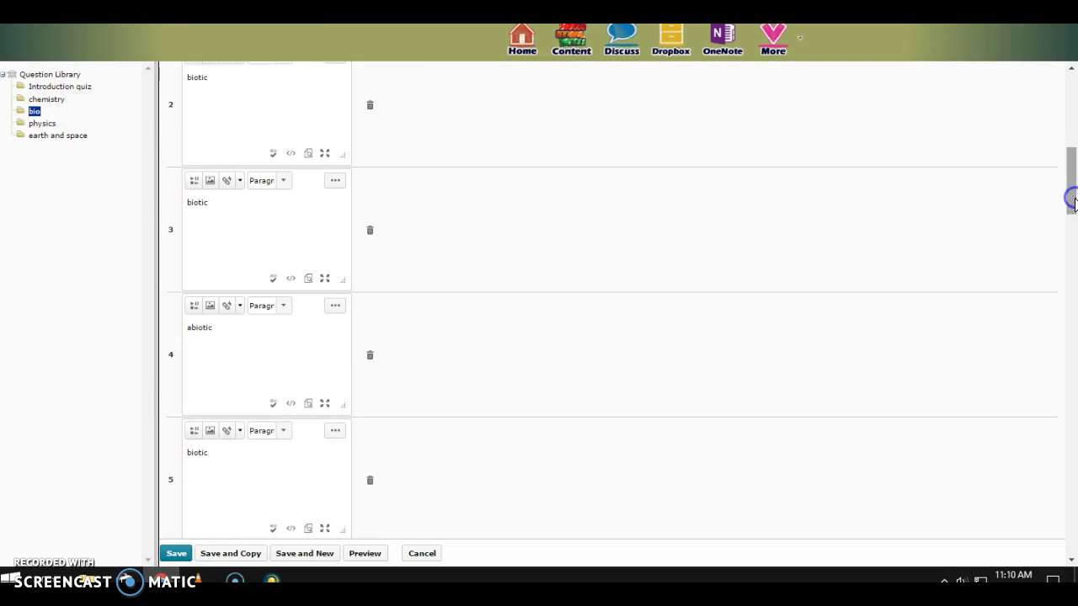
left_click(370, 231)
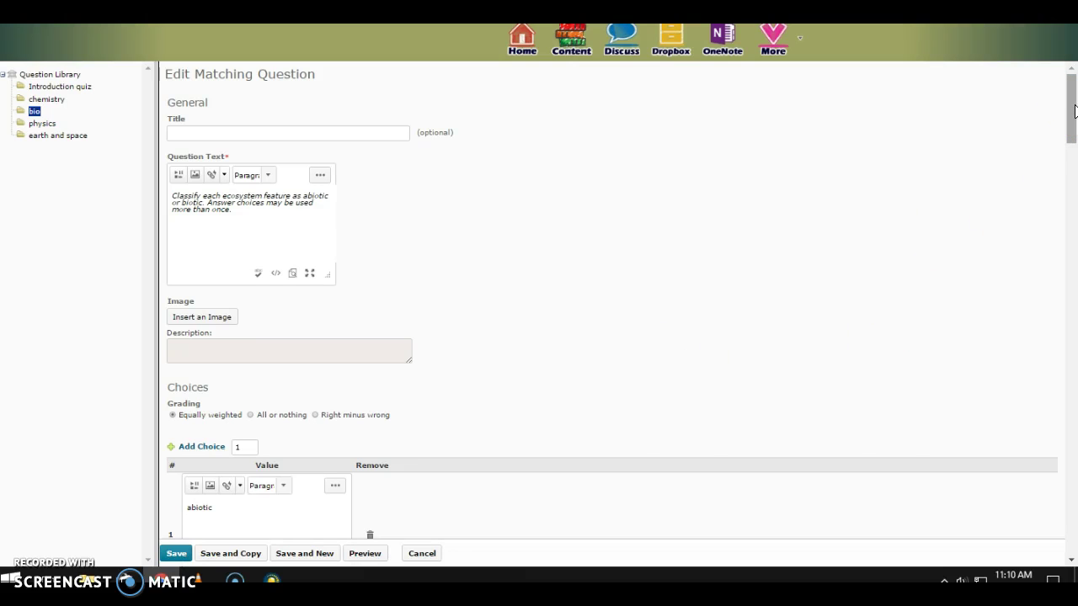
left_click_drag(1073, 109, 1071, 356)
left_click(404, 397)
left_click(401, 422)
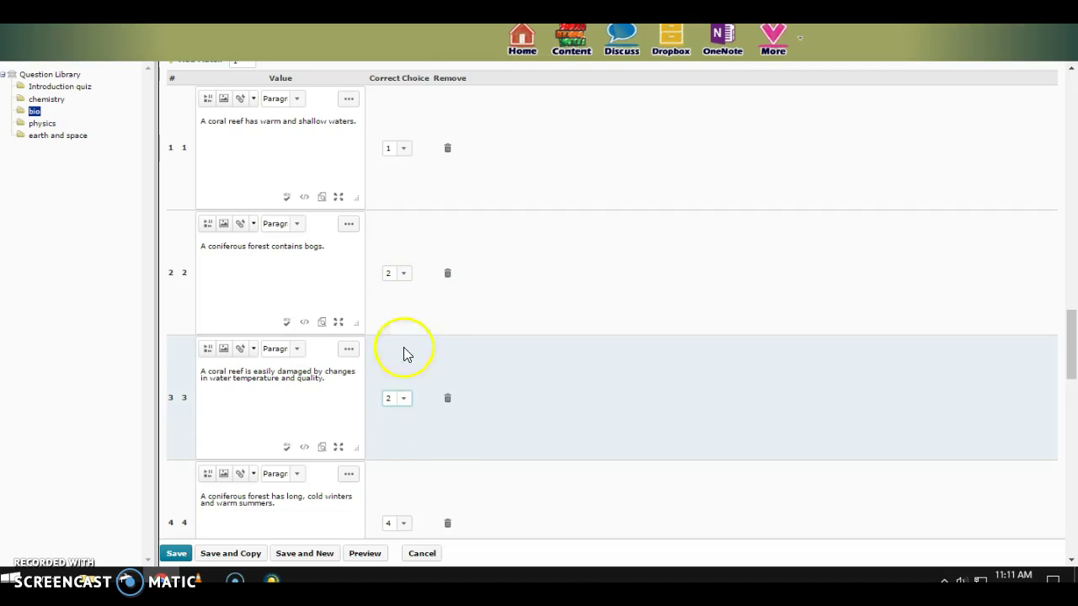
left_click(407, 523)
left_click(395, 422)
left_click_drag(1070, 374, 1072, 508)
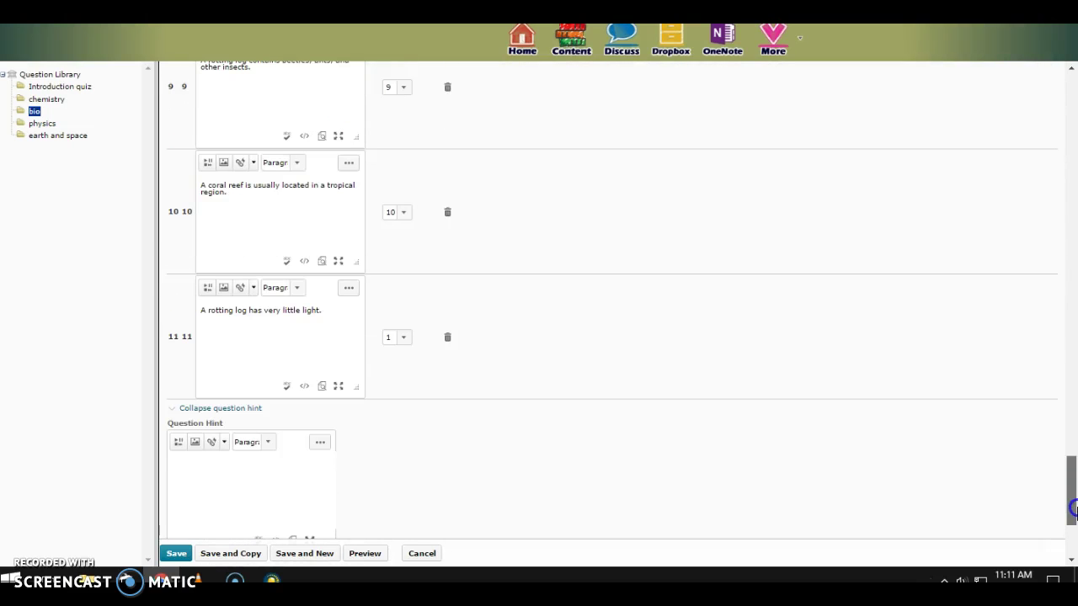